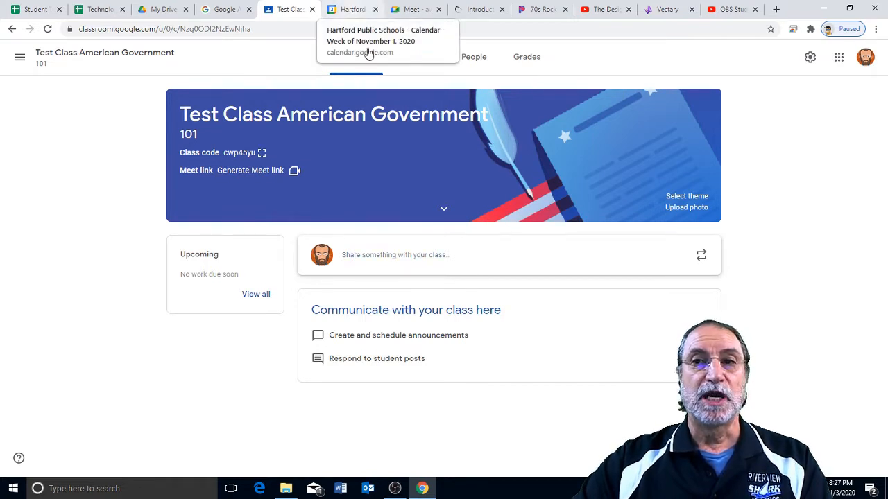
Step: Switch to Google Calendar and start a new event on Wednesday, November 4, from 11:00am to 12:00pm
{"action": "left_click", "coordinate": [839, 61]}
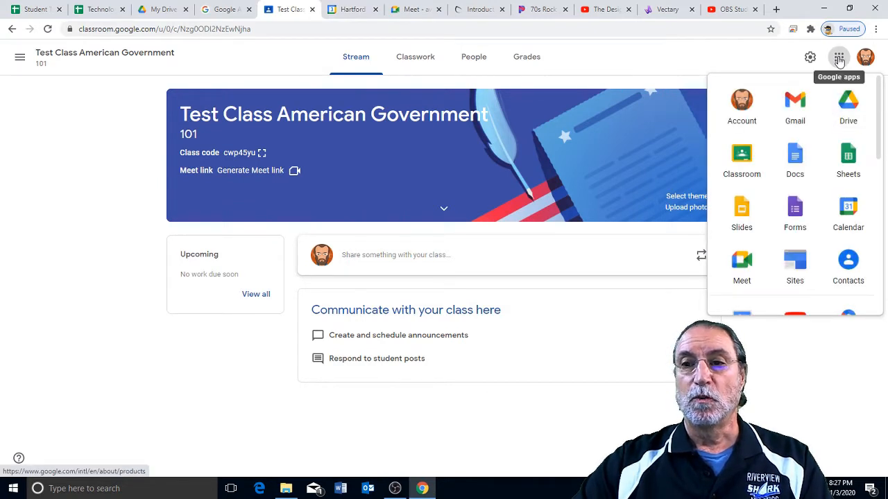
{"action": "left_click", "coordinate": [846, 210]}
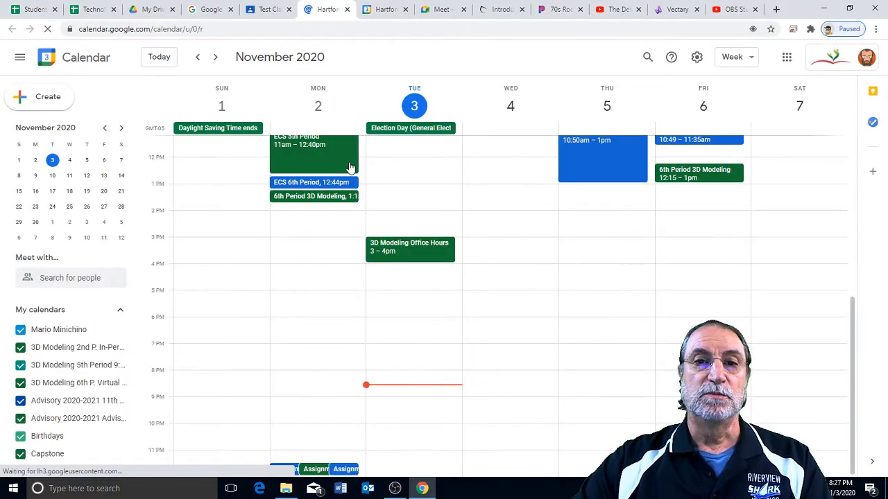
{"action": "scroll", "coordinate": [568, 303], "scroll_direction": "up", "scroll_amount": 4}
{"action": "scroll", "coordinate": [567, 303], "scroll_direction": "down", "scroll_amount": 3}
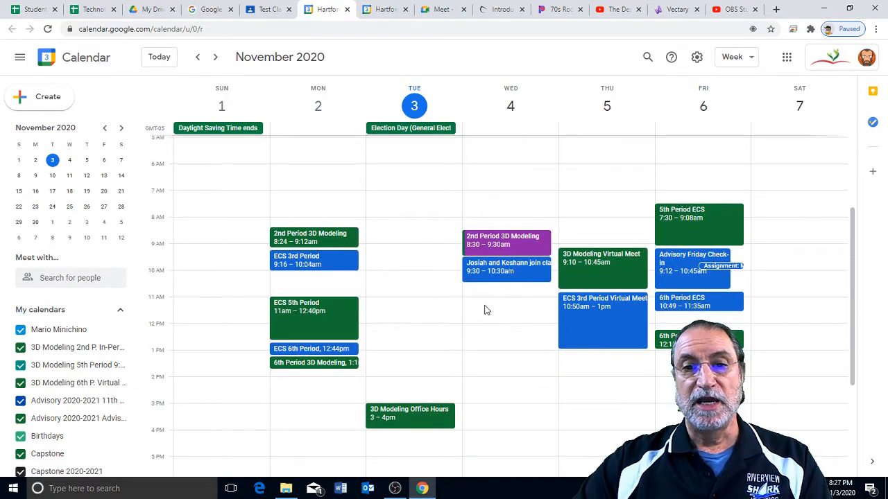
{"action": "left_click", "coordinate": [485, 306]}
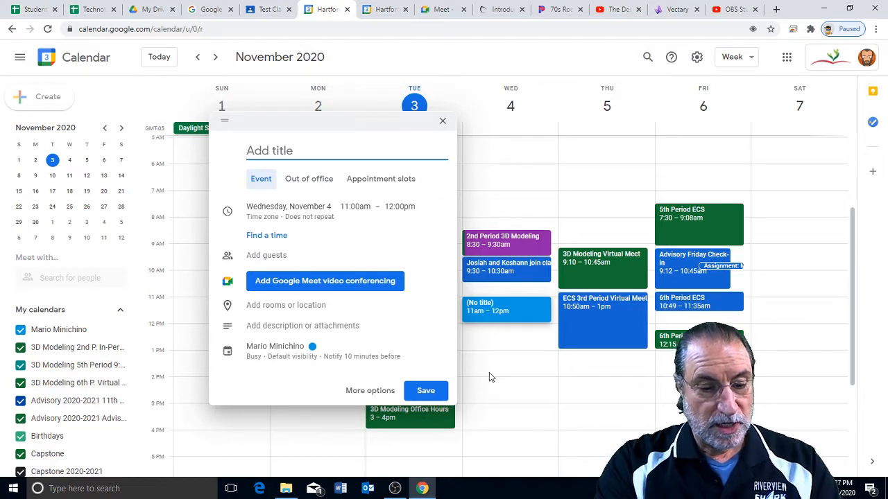
Step: Title the new event "American Government Synchronous Class"
{"action": "type", "text": "Amerivcan"}
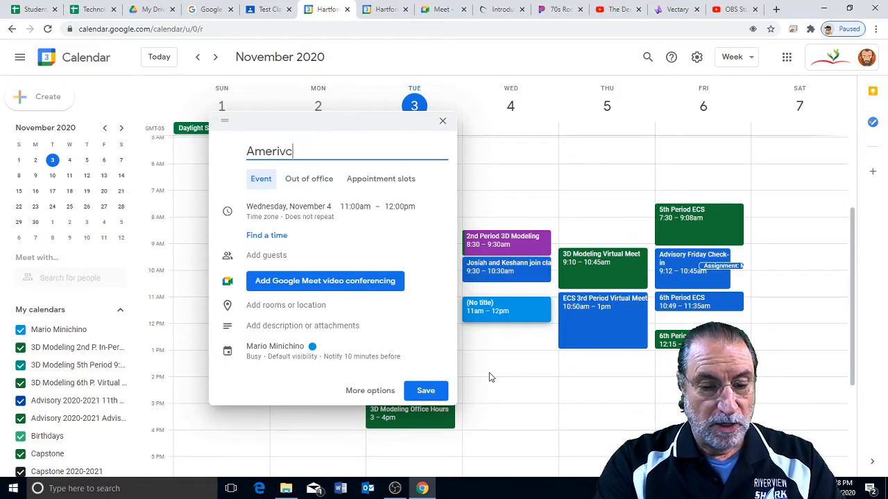
{"action": "key", "text": "BackSpace"}
{"action": "key", "text": "BackSpace"}
{"action": "key", "text": "BackSpace"}
{"action": "key", "text": "BackSpace"}
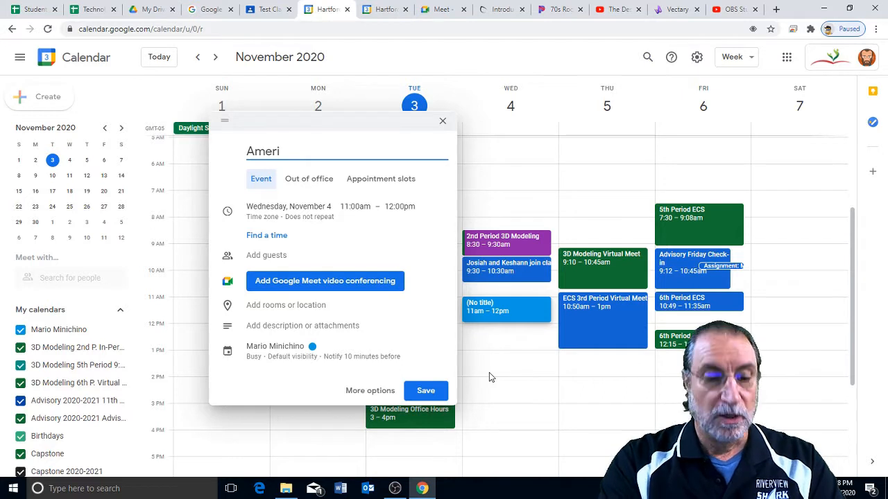
{"action": "type", "text": "can"}
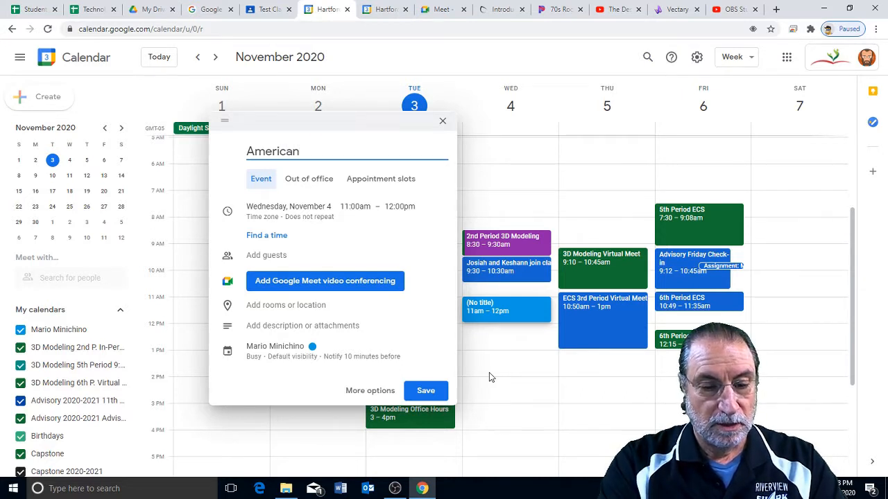
{"action": "type", "text": " Government"}
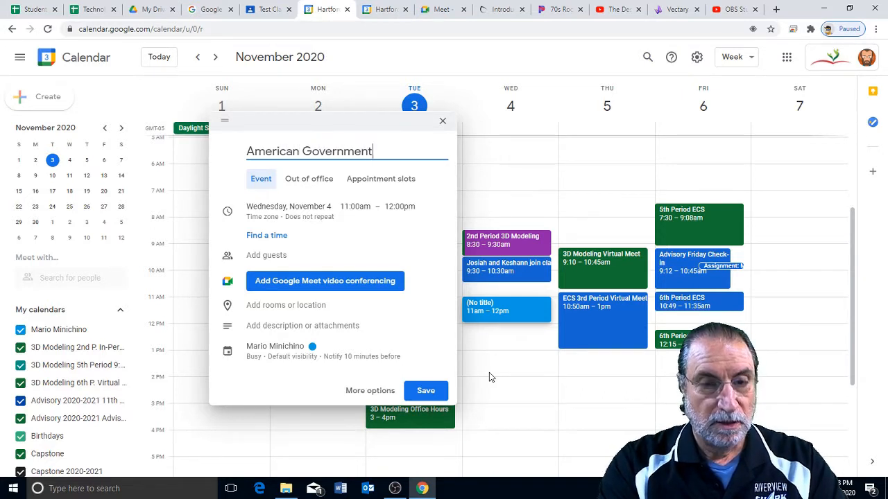
{"action": "type", "text": " S"}
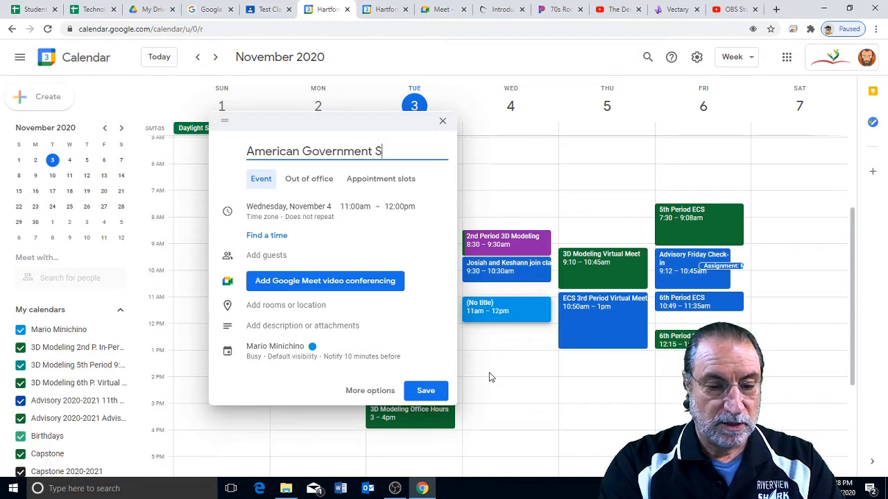
{"action": "type", "text": "ynchron"}
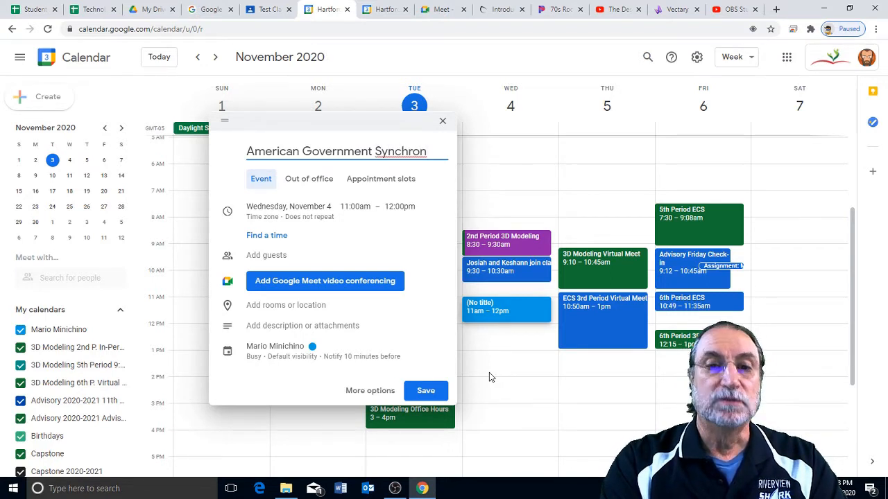
{"action": "type", "text": "ous"}
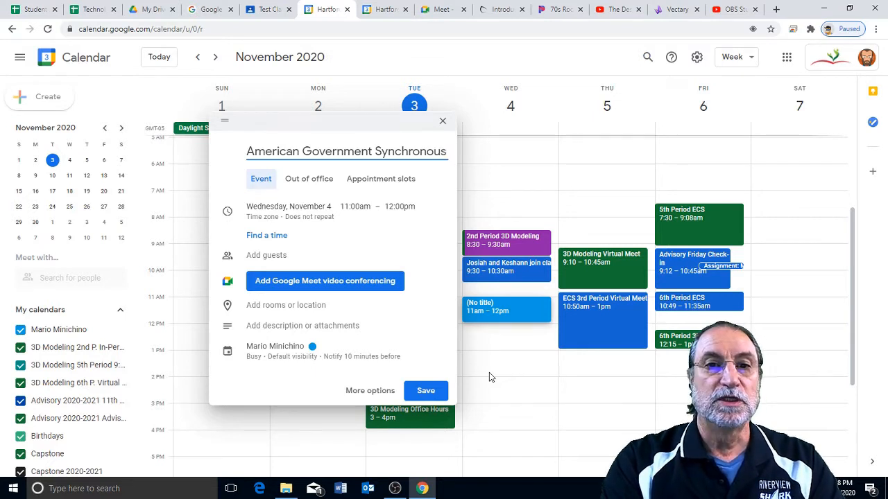
{"action": "type", "text": " Class"}
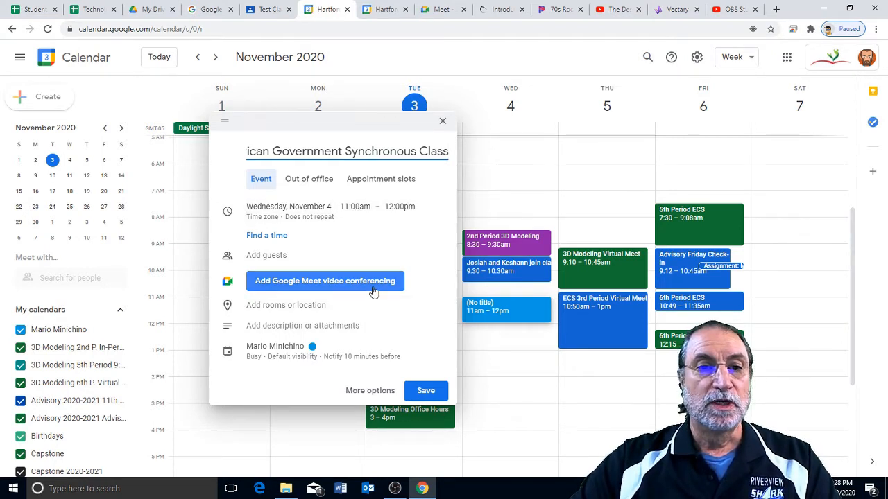
Step: Add Google Meet video conferencing to the event and assign it to the Test Class American Government 101 calendar
{"action": "left_click", "coordinate": [296, 281]}
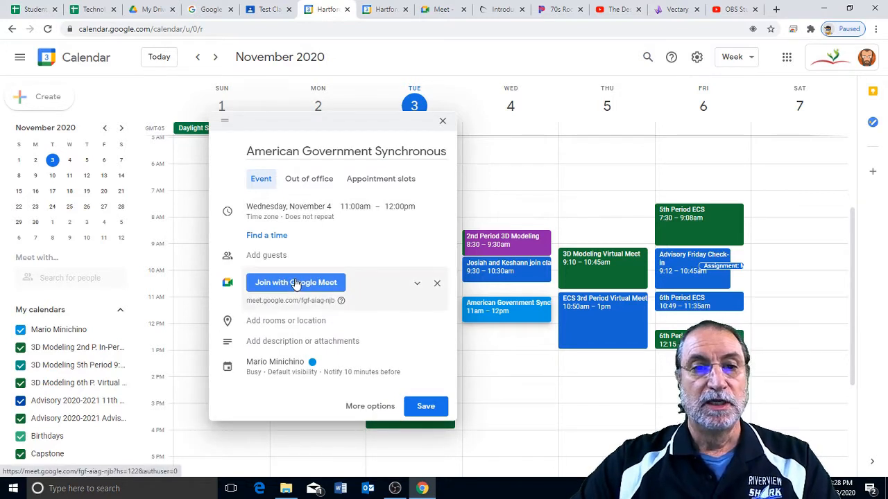
{"action": "left_click", "coordinate": [297, 368]}
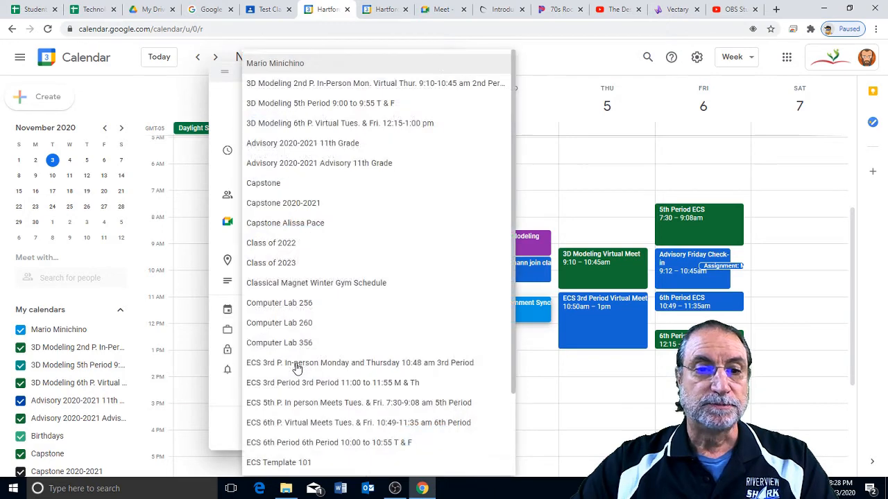
{"action": "scroll", "coordinate": [319, 343], "scroll_direction": "down", "scroll_amount": 3}
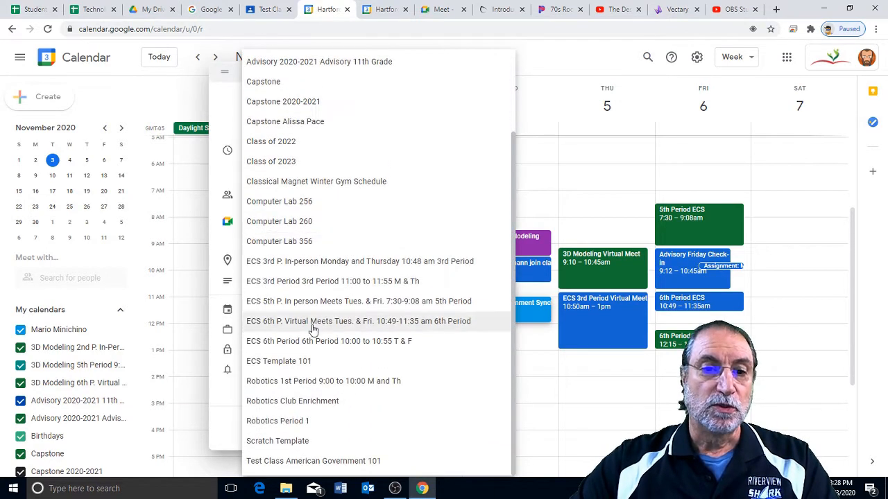
{"action": "left_click", "coordinate": [293, 462]}
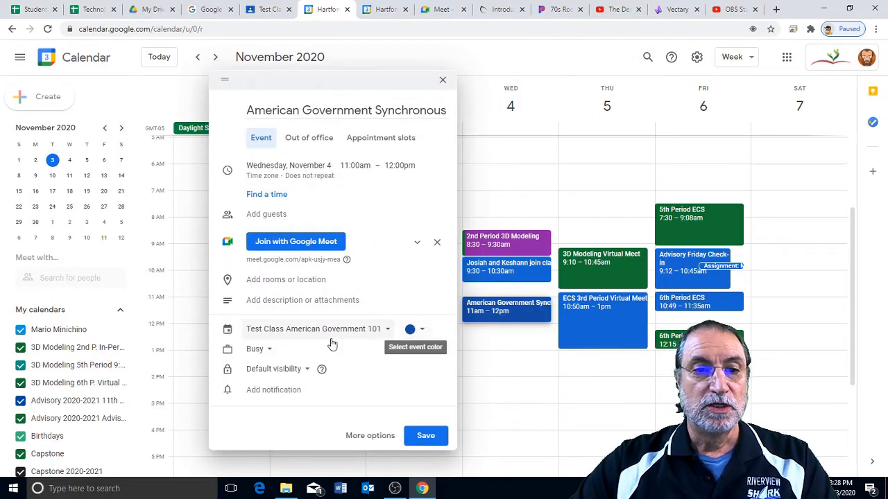
Step: Switch the event to the owner's personal calendar and back to the Test Class American Government 101 calendar
{"action": "left_click", "coordinate": [341, 333]}
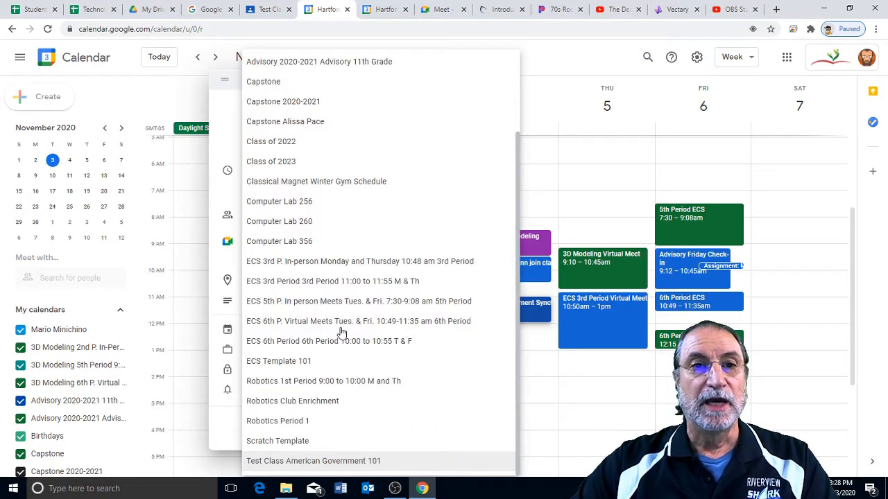
{"action": "scroll", "coordinate": [341, 330], "scroll_direction": "up", "scroll_amount": 4}
{"action": "left_click", "coordinate": [278, 64]}
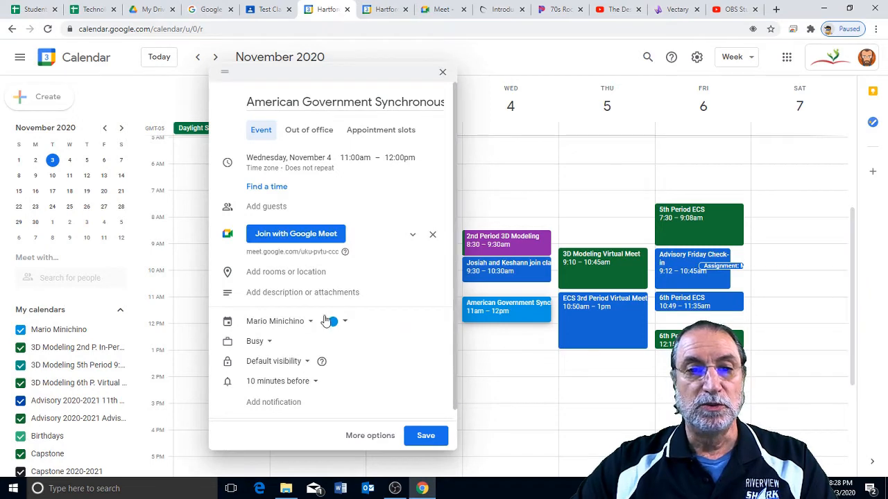
{"action": "left_click", "coordinate": [310, 323]}
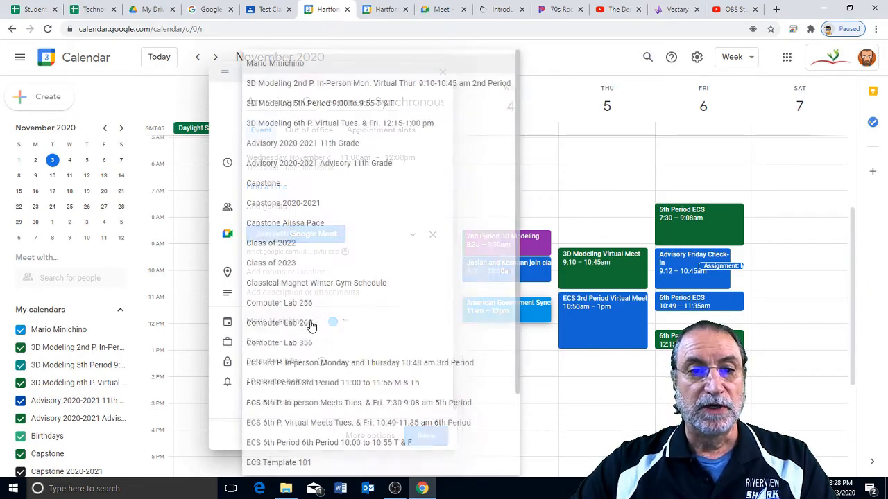
{"action": "scroll", "coordinate": [309, 325], "scroll_direction": "down", "scroll_amount": 2}
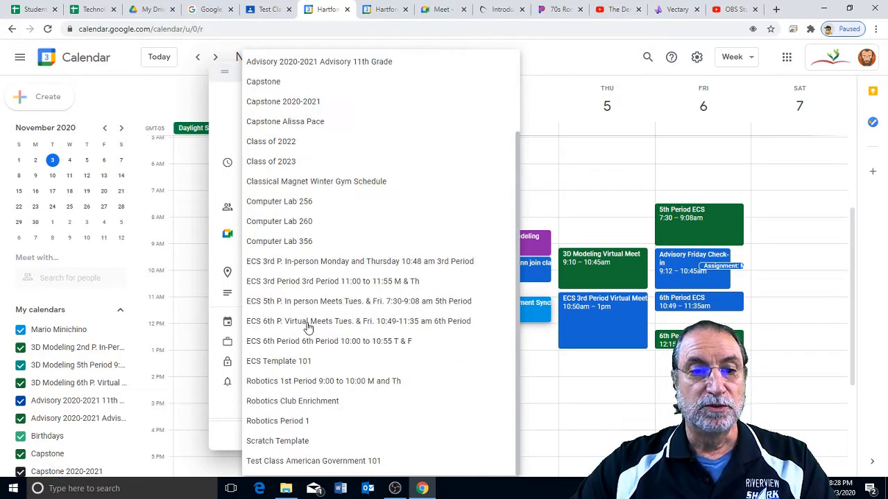
{"action": "left_click", "coordinate": [273, 462]}
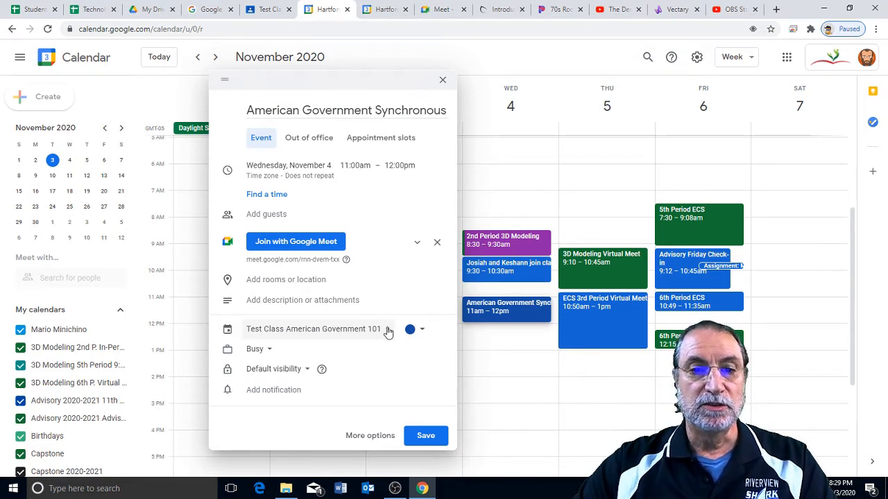
Step: Save the event and reopen American Government Synchronous Class on Wednesday for detailed editing
{"action": "left_click", "coordinate": [421, 438]}
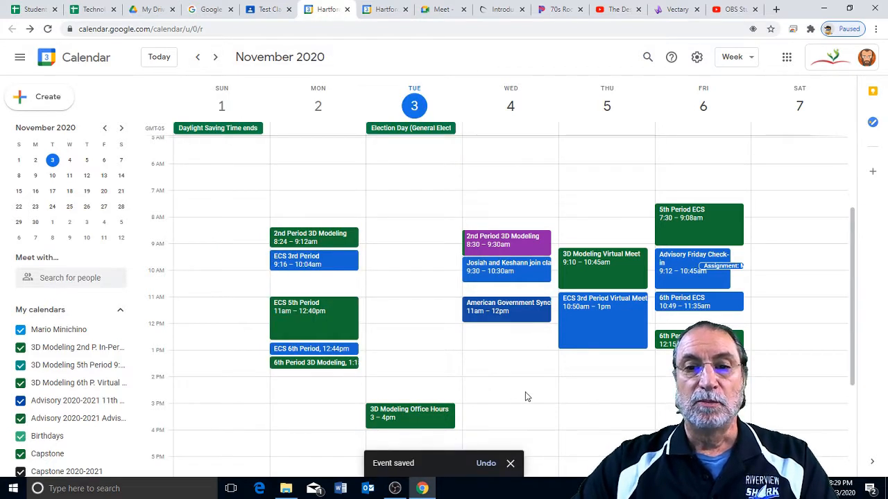
{"action": "left_click", "coordinate": [510, 311]}
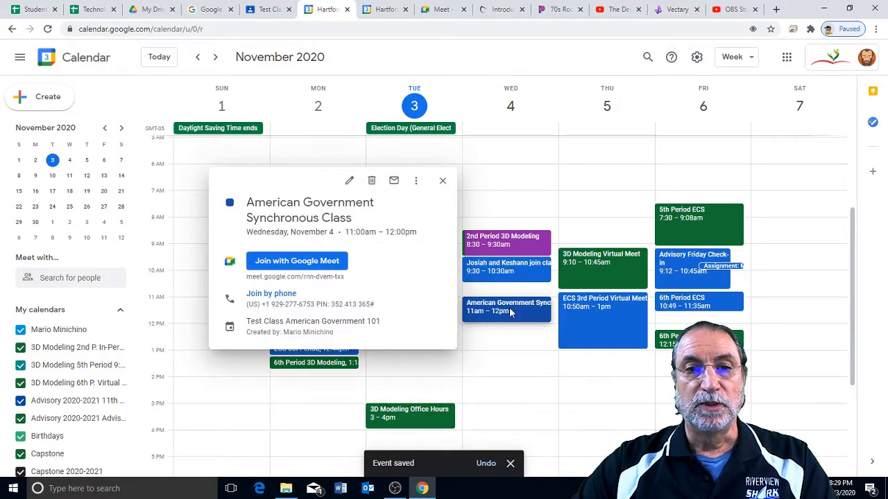
{"action": "left_click", "coordinate": [349, 182]}
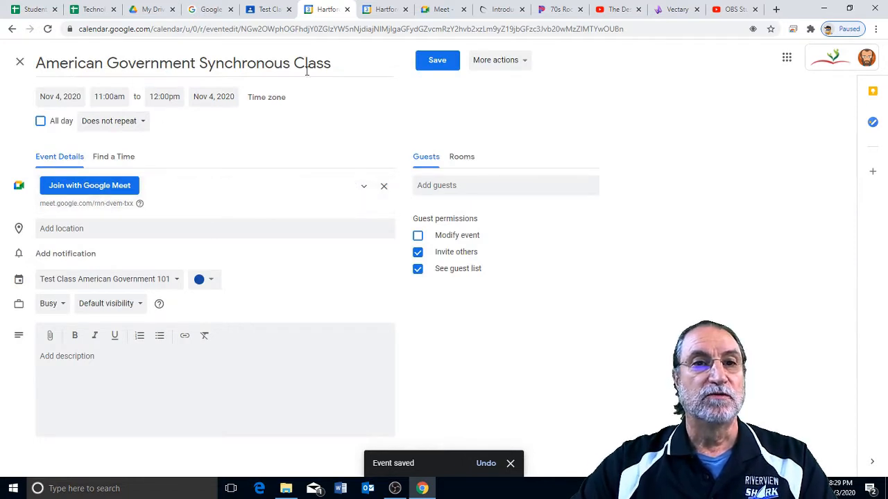
Step: Give the event a custom weekly recurrence that repeats on Wednesday and Friday
{"action": "left_click", "coordinate": [142, 125]}
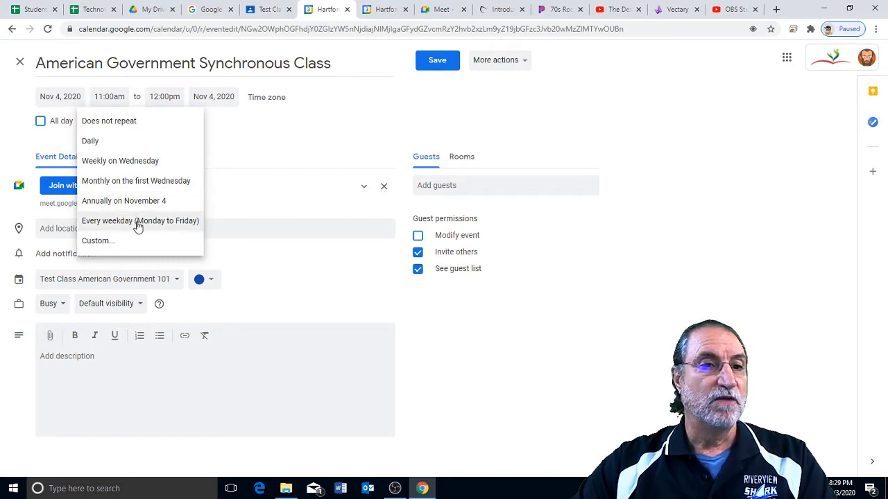
{"action": "left_click", "coordinate": [99, 241]}
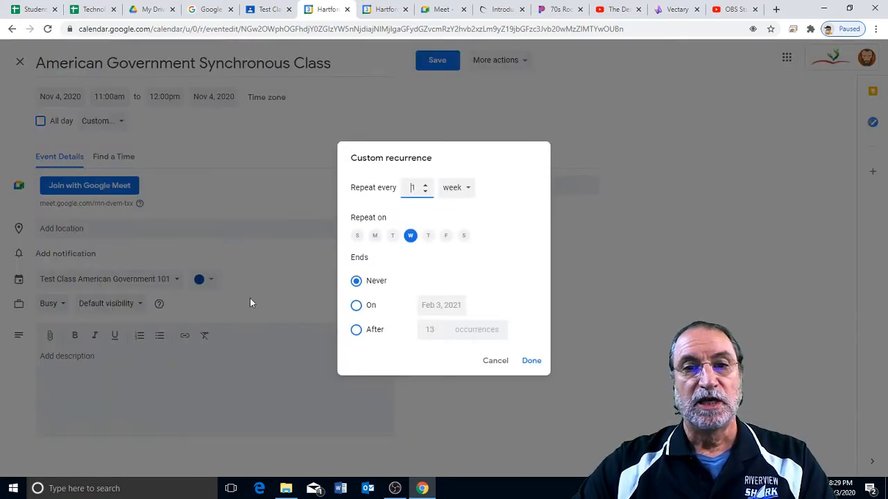
{"action": "left_click", "coordinate": [447, 236]}
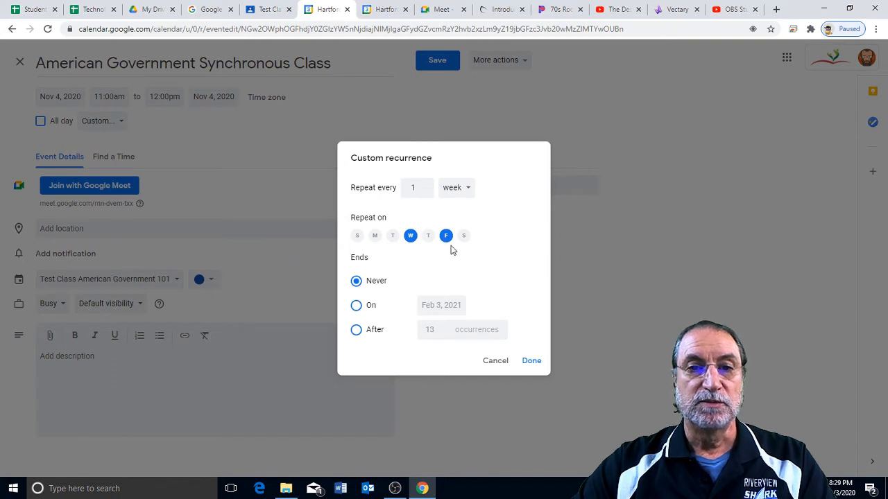
{"action": "left_click", "coordinate": [357, 238]}
{"action": "left_click", "coordinate": [373, 237]}
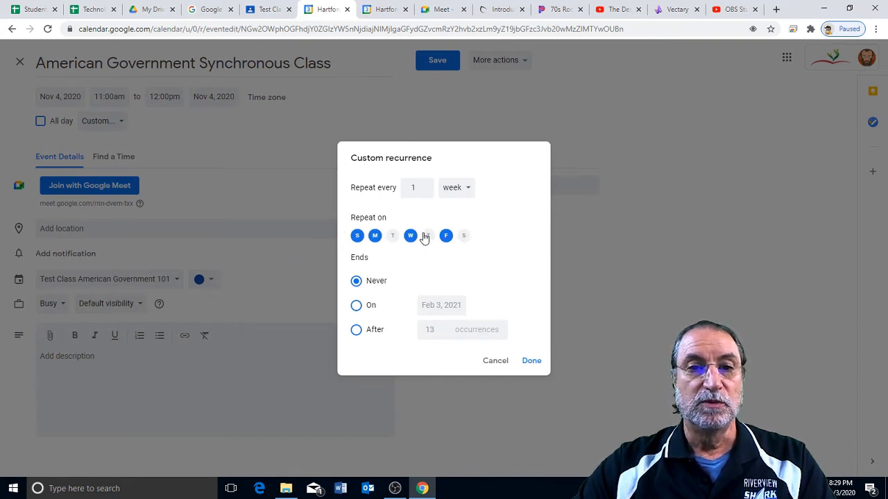
{"action": "left_click", "coordinate": [374, 237]}
{"action": "left_click", "coordinate": [357, 235]}
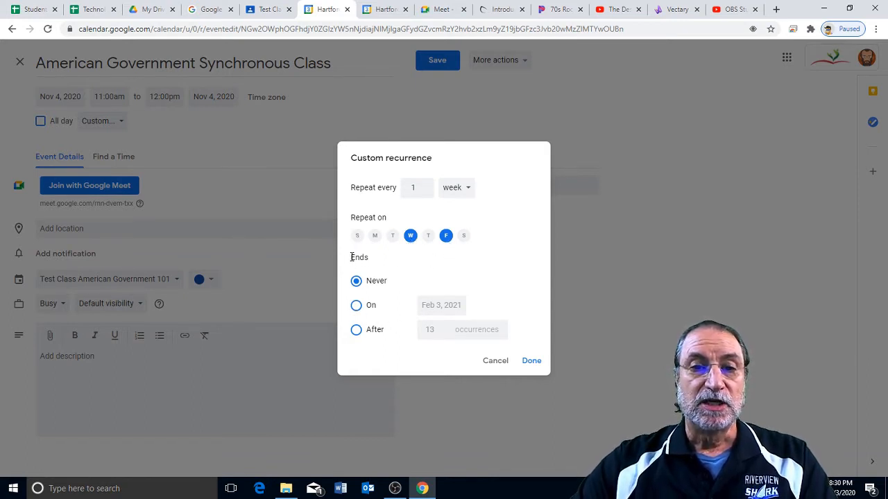
Step: Set the recurrence to end on Jun 11, 2021 and apply the custom recurrence to the event
{"action": "left_click", "coordinate": [355, 306]}
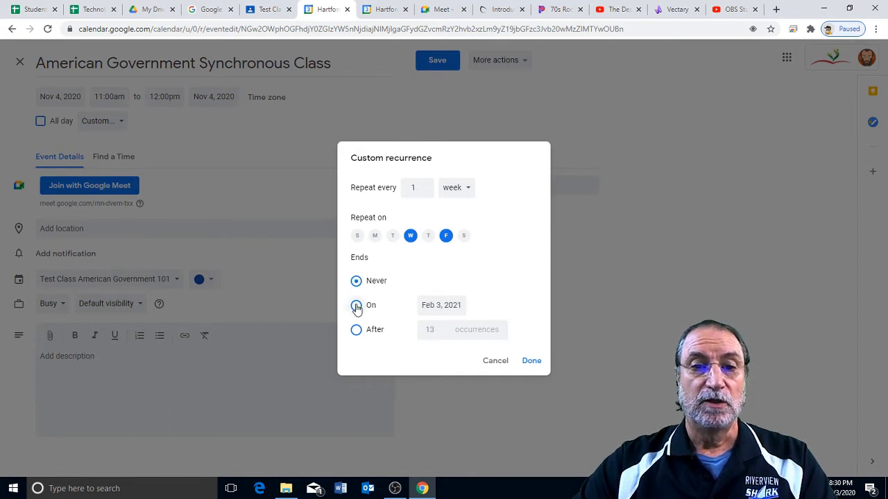
{"action": "left_click", "coordinate": [441, 306]}
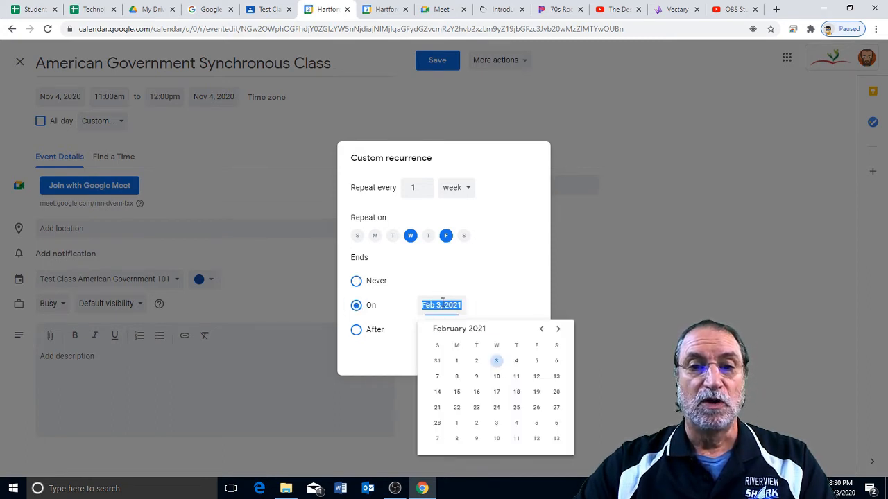
{"action": "left_click", "coordinate": [559, 329]}
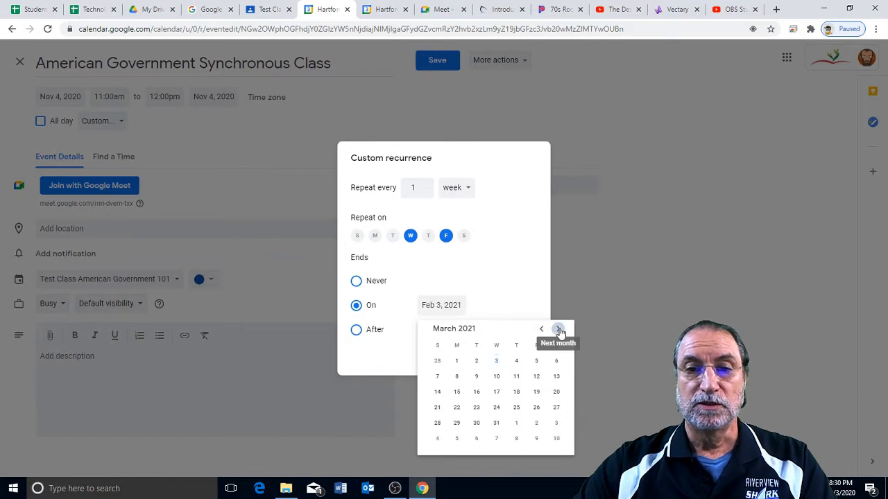
{"action": "left_click", "coordinate": [559, 330]}
{"action": "left_click", "coordinate": [560, 330]}
{"action": "left_click", "coordinate": [560, 330]}
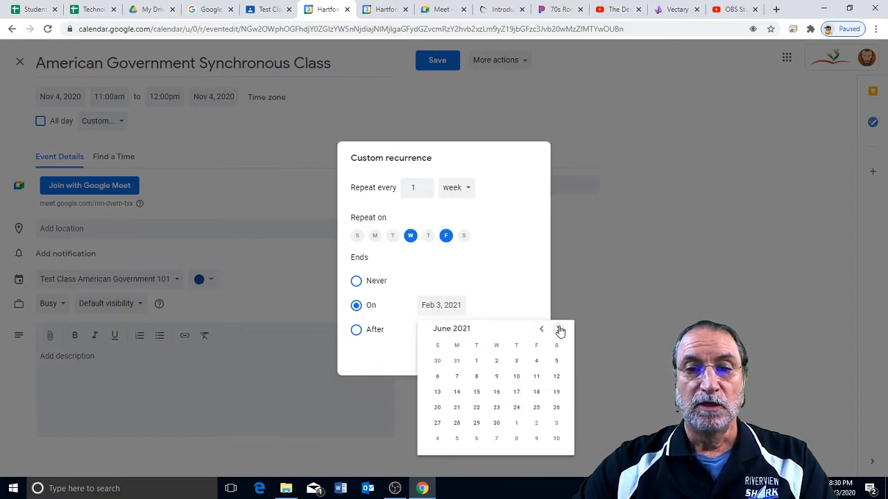
{"action": "left_click", "coordinate": [537, 376]}
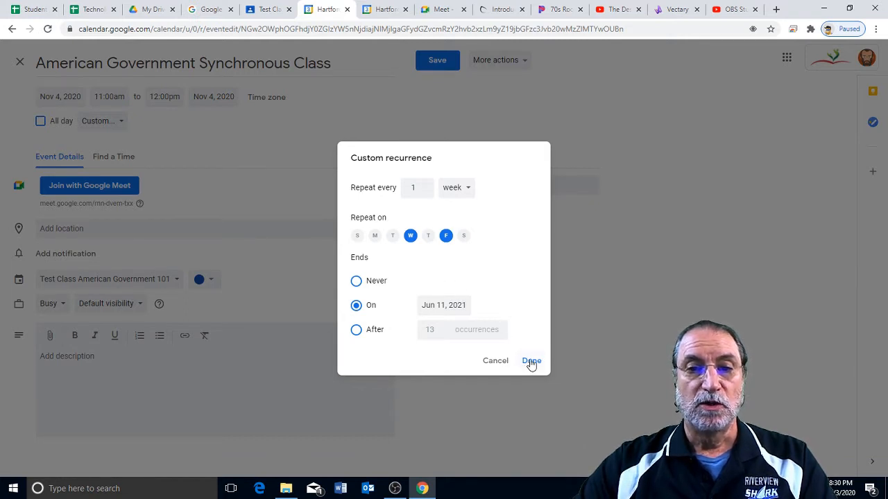
{"action": "left_click", "coordinate": [531, 361]}
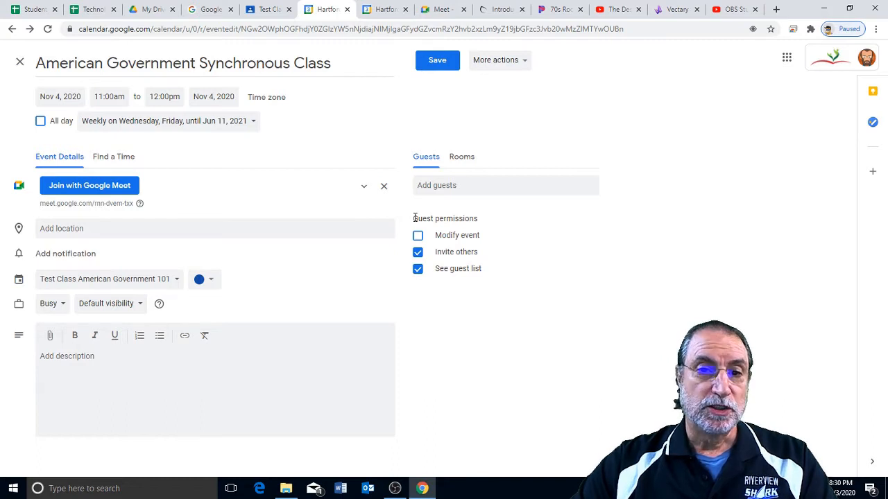
Step: Turn off the Invite others and See guest list permissions for guests, look at the room options, and save the recurring event
{"action": "left_click", "coordinate": [417, 254]}
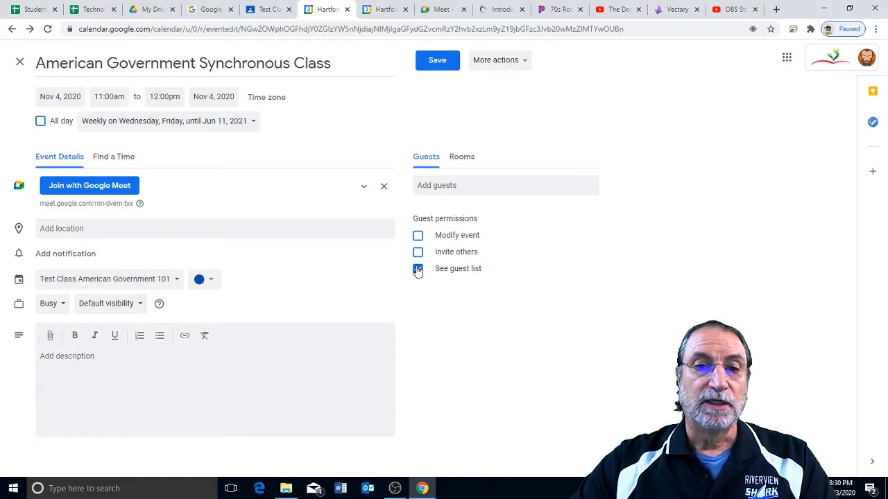
{"action": "left_click", "coordinate": [417, 269]}
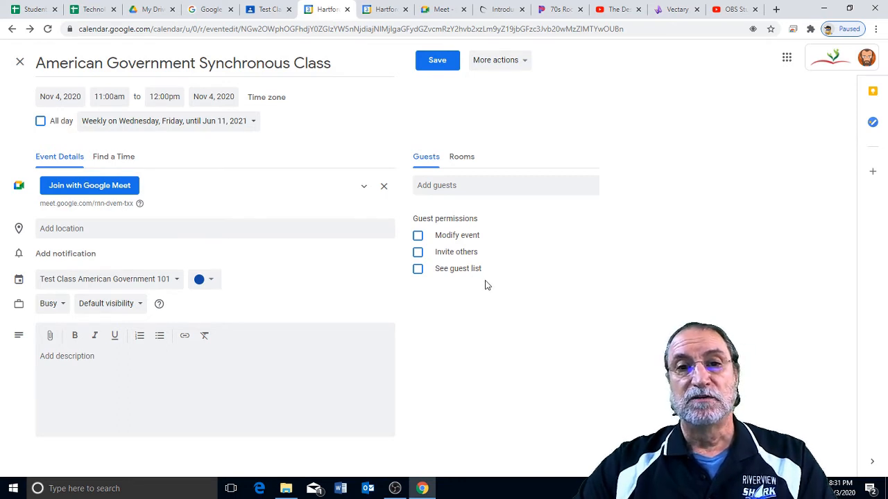
{"action": "left_click", "coordinate": [459, 161]}
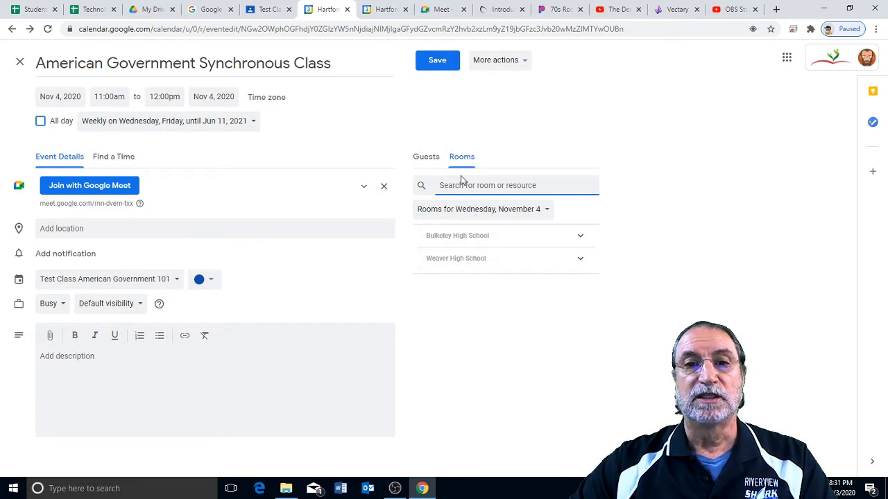
{"action": "left_click", "coordinate": [426, 158]}
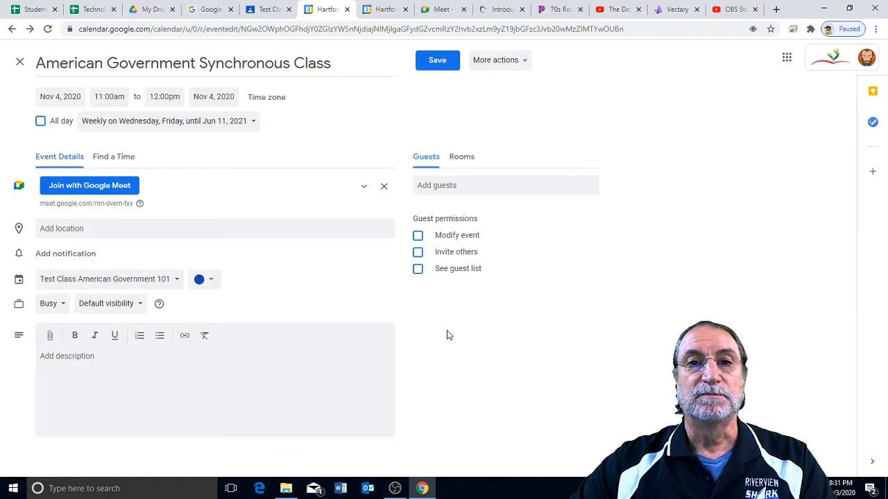
{"action": "left_click", "coordinate": [438, 64]}
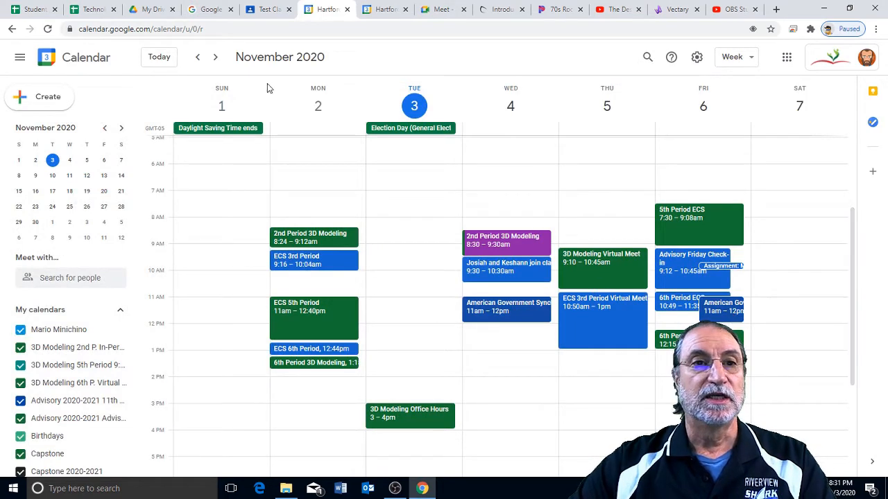
Step: Delete only the Friday, November 27 occurrence of American Government Synchronous Class, leaving the rest of the series in place
{"action": "left_click", "coordinate": [215, 58]}
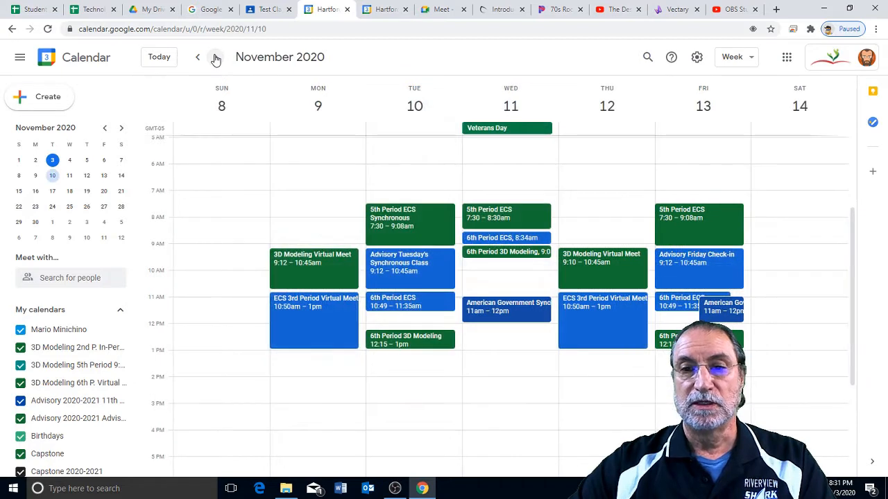
{"action": "left_click", "coordinate": [216, 58]}
{"action": "left_click", "coordinate": [216, 58]}
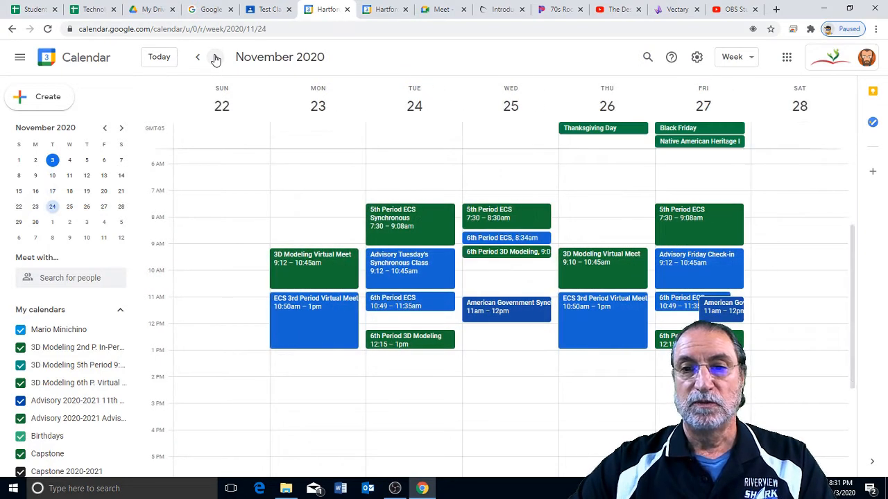
{"action": "left_click", "coordinate": [216, 58]}
{"action": "left_click", "coordinate": [215, 58]}
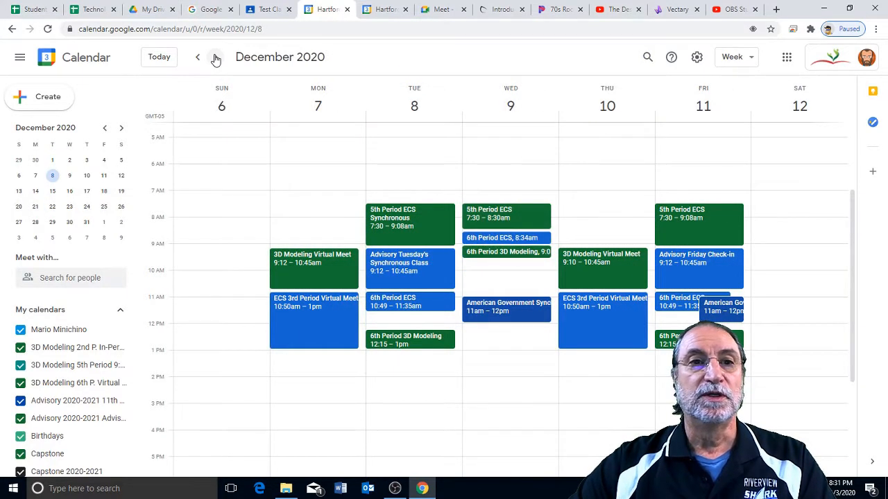
{"action": "left_click", "coordinate": [199, 58]}
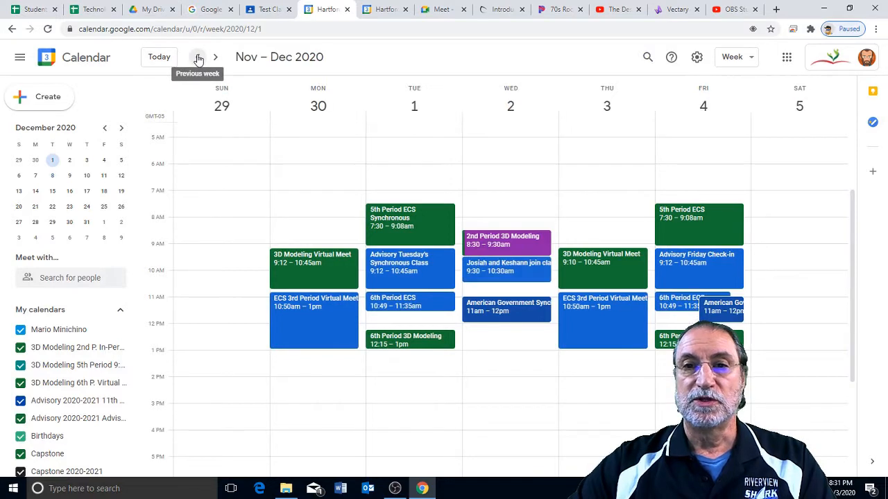
{"action": "left_click", "coordinate": [198, 58]}
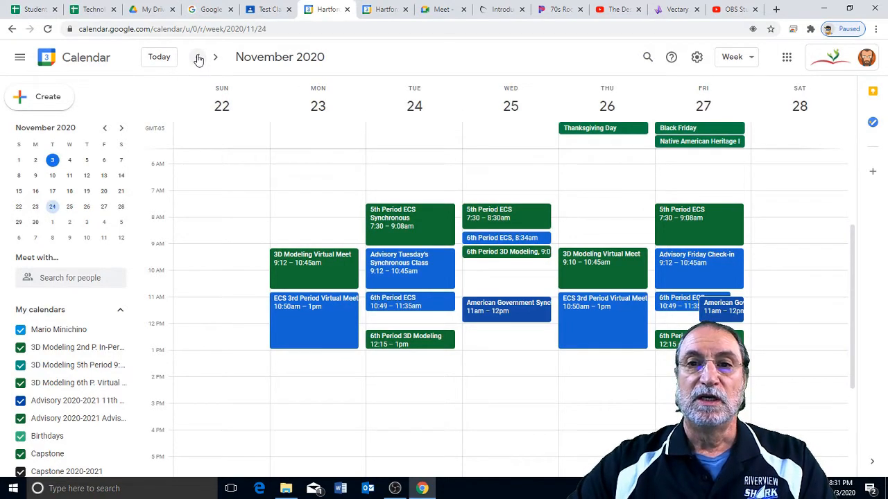
{"action": "left_click", "coordinate": [725, 314]}
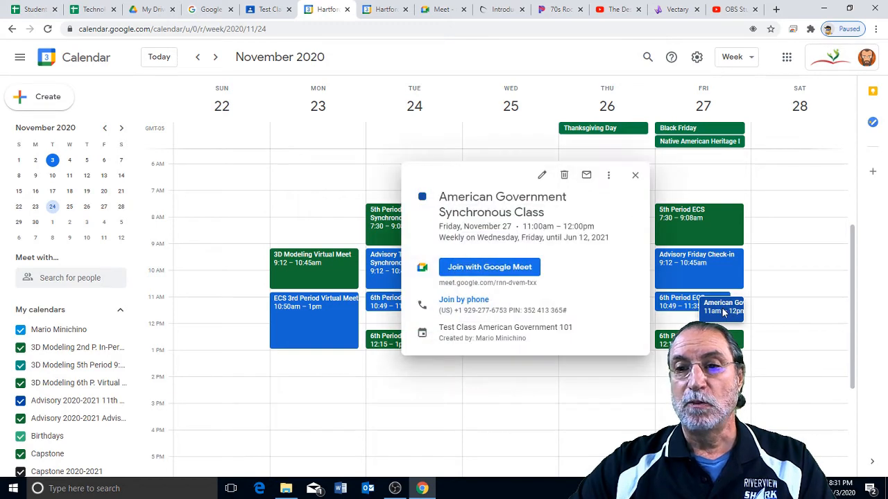
{"action": "left_click", "coordinate": [564, 177]}
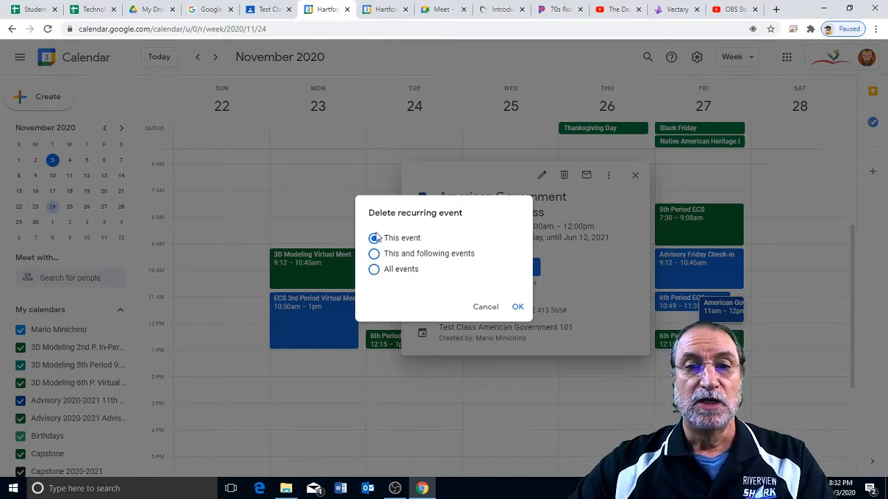
{"action": "left_click", "coordinate": [518, 307]}
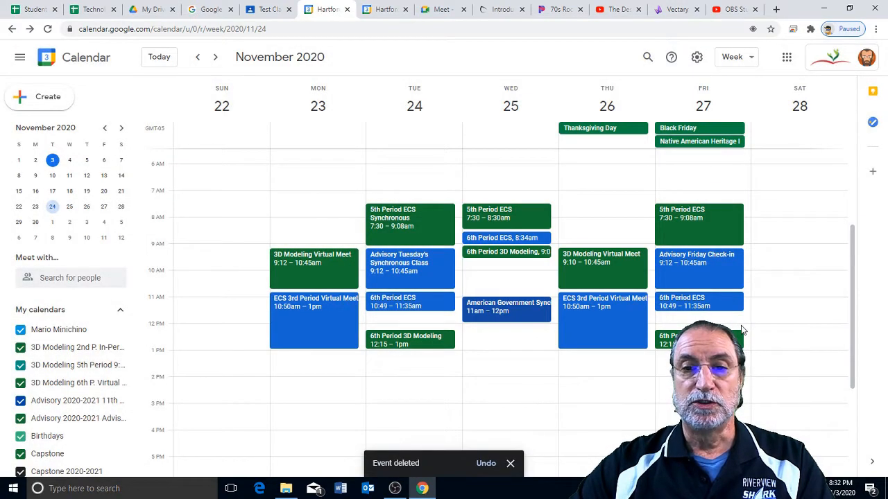
Step: Check the American Government class events in the weeks before and after the deleted occurrence and return to the current week
{"action": "left_click", "coordinate": [216, 58]}
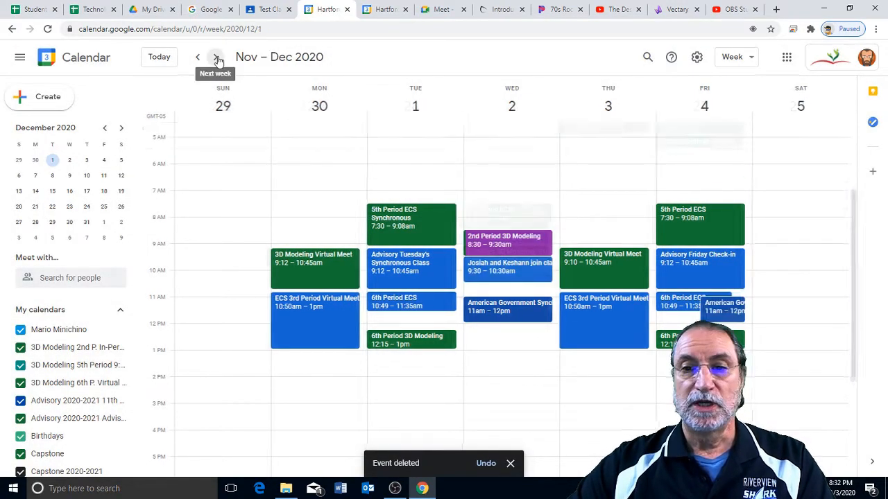
{"action": "left_click", "coordinate": [218, 59]}
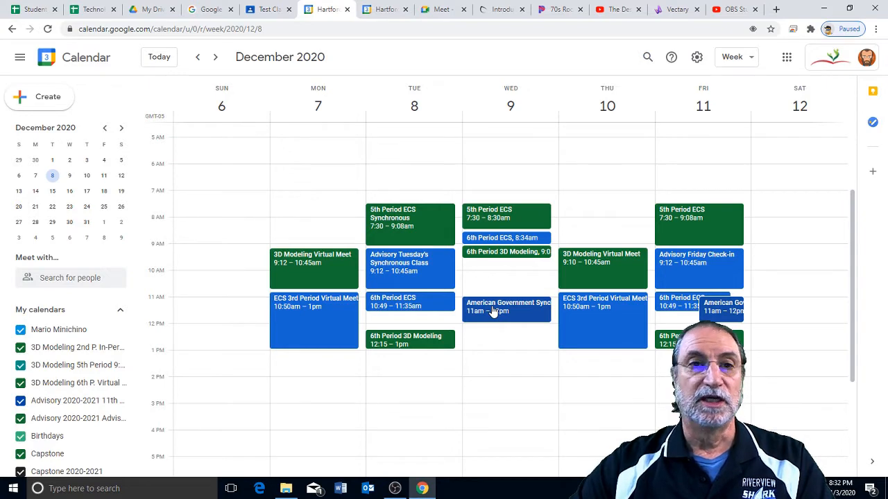
{"action": "left_click", "coordinate": [197, 58]}
{"action": "left_click", "coordinate": [198, 58]}
{"action": "left_click", "coordinate": [198, 58]}
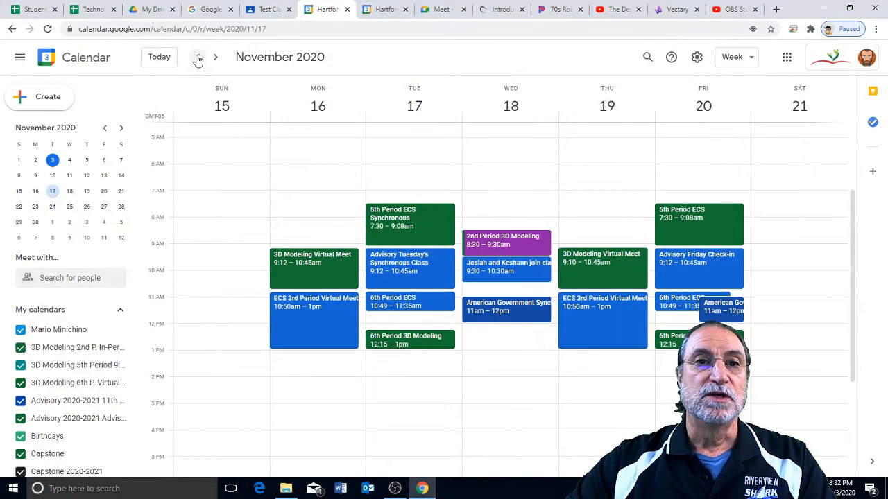
{"action": "left_click", "coordinate": [198, 58]}
{"action": "left_click", "coordinate": [197, 58]}
{"action": "left_click", "coordinate": [198, 59]}
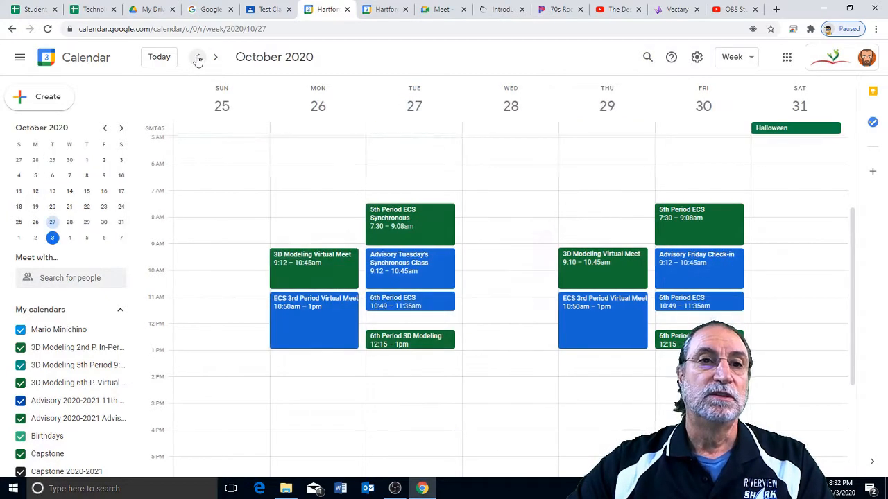
{"action": "left_click", "coordinate": [217, 57]}
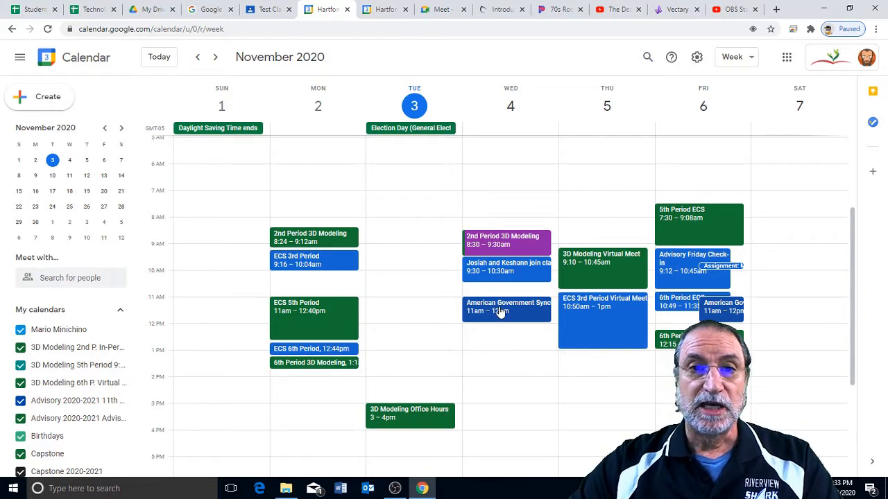
Step: Review the Test Class American Government stream in Google Classroom alongside the November 4 class event's details in Google Calendar
{"action": "left_click", "coordinate": [257, 10]}
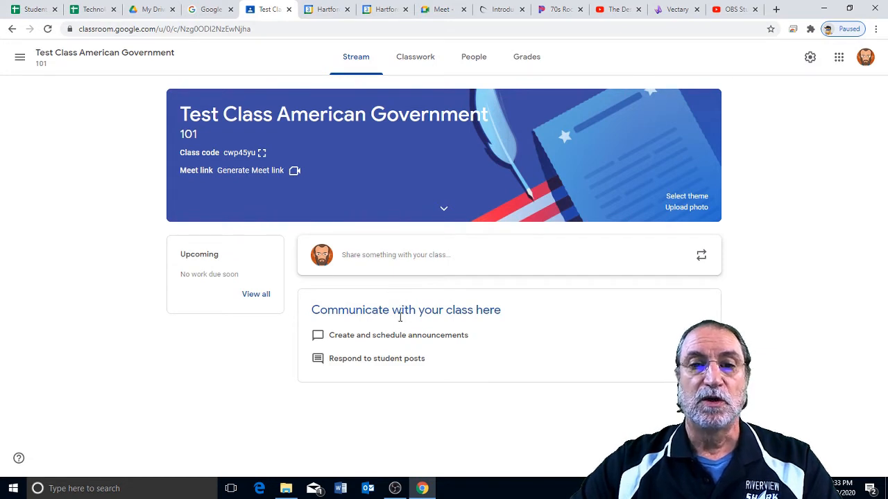
{"action": "left_click", "coordinate": [332, 10]}
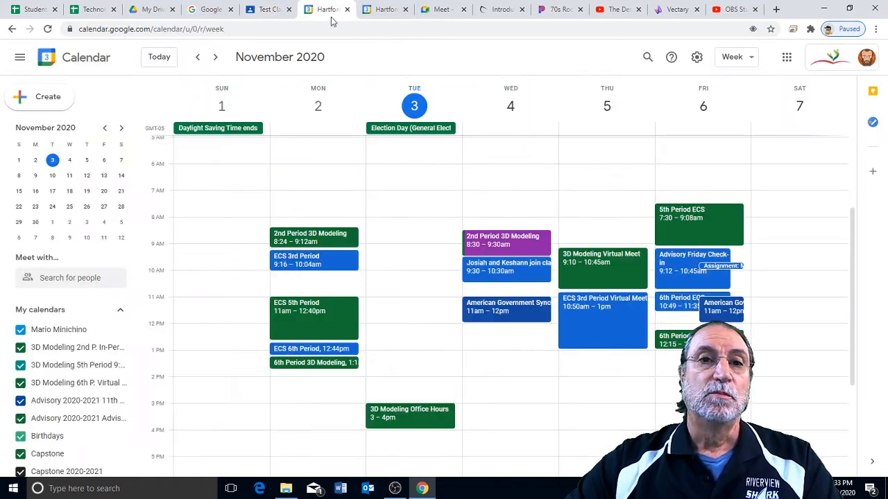
{"action": "left_click", "coordinate": [504, 313]}
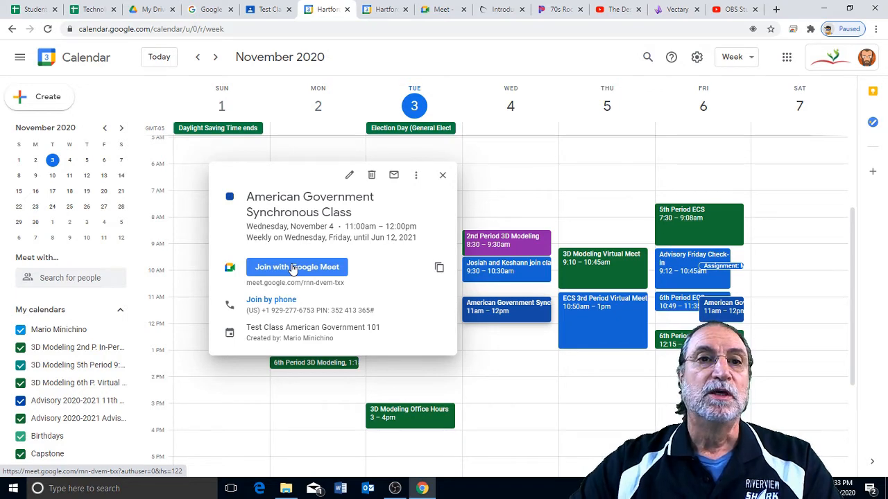
{"action": "left_click", "coordinate": [266, 10]}
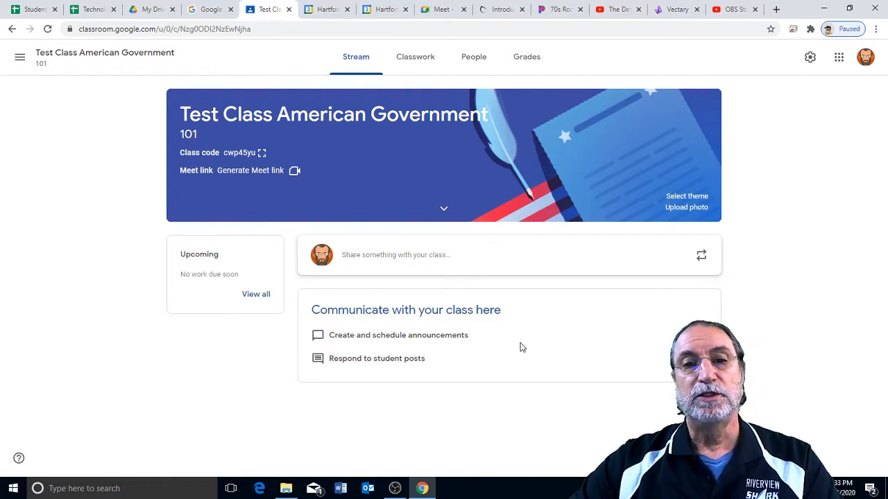
{"action": "left_click", "coordinate": [332, 10]}
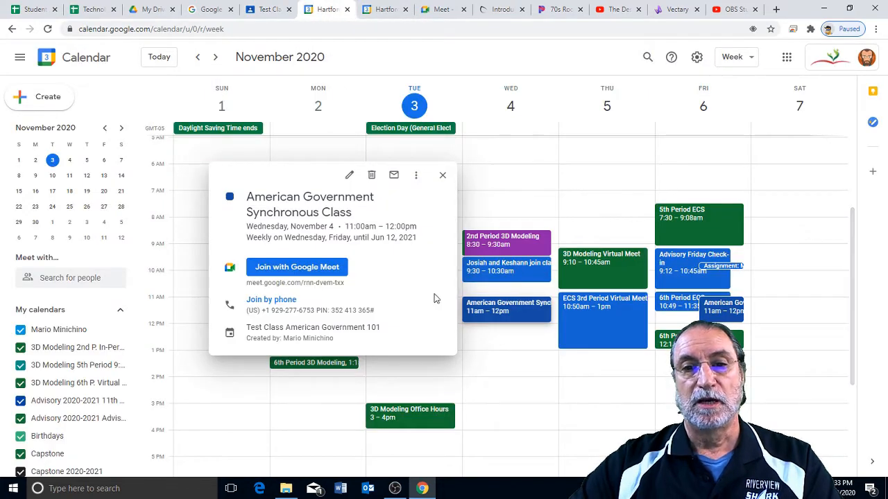
Step: Examine how students are invited to the class in Google Classroom, cancel the invitation, and return to the class stream
{"action": "left_click", "coordinate": [269, 9]}
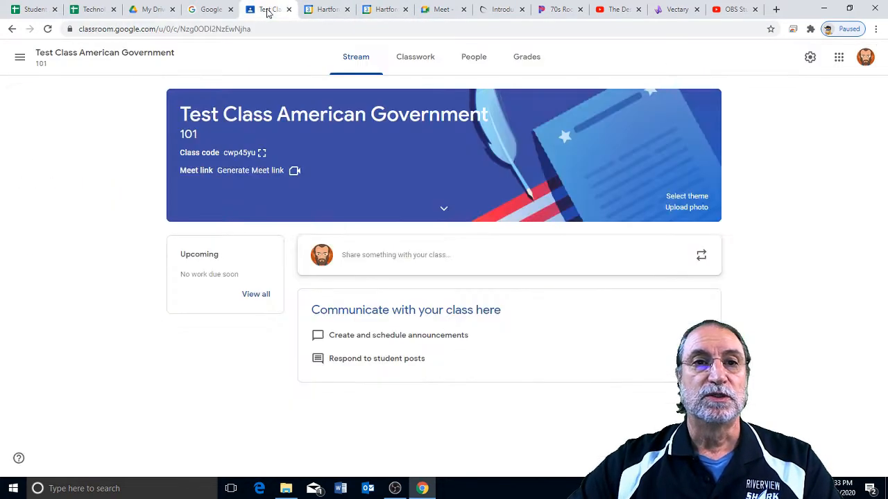
{"action": "left_click", "coordinate": [475, 59]}
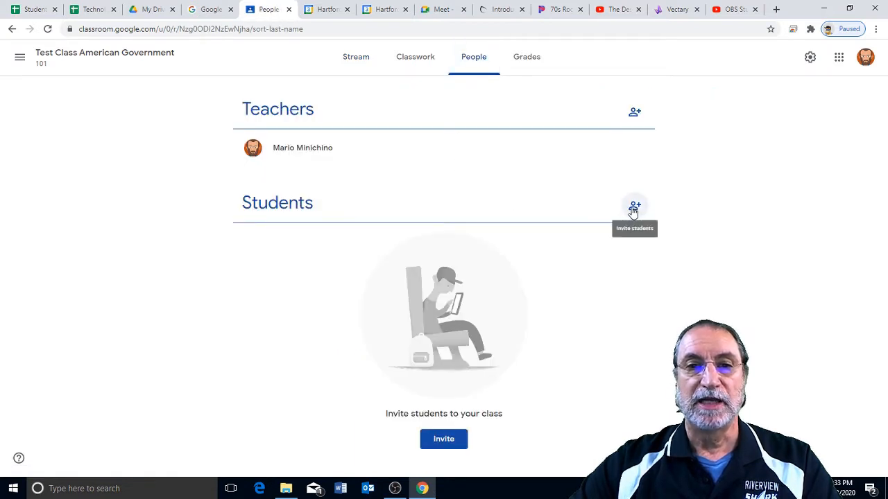
{"action": "left_click", "coordinate": [634, 209]}
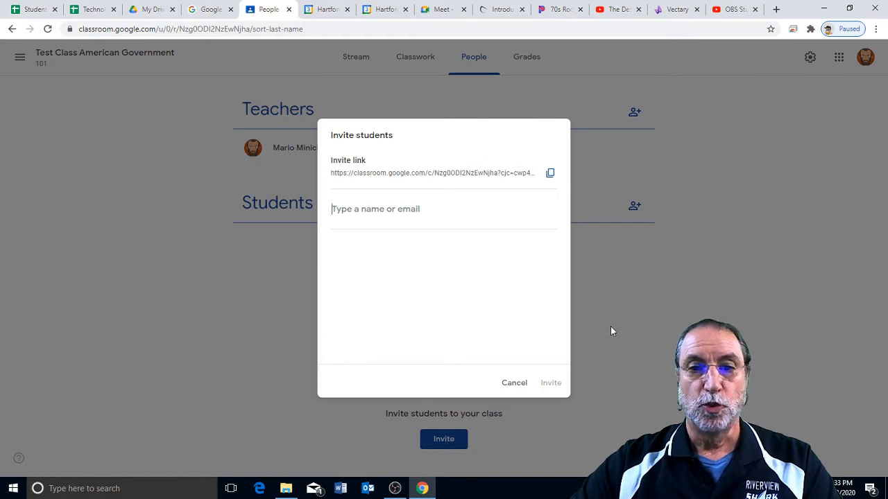
{"action": "left_click", "coordinate": [514, 383]}
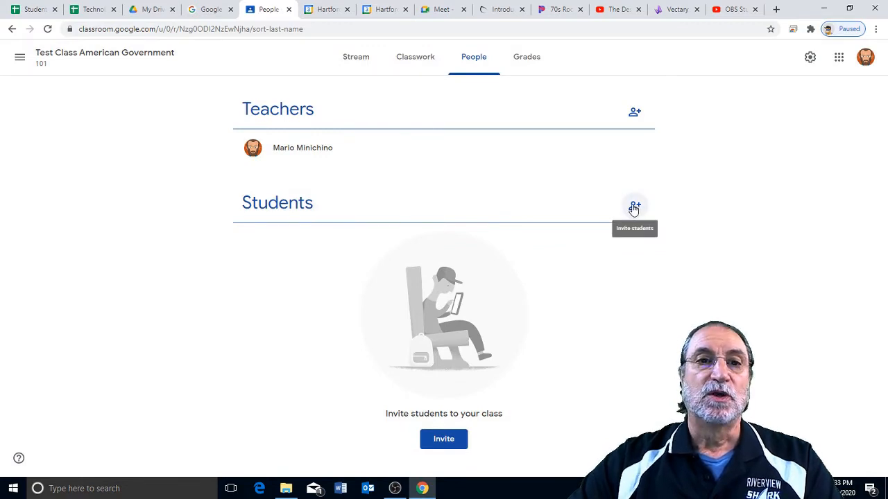
{"action": "left_click", "coordinate": [356, 56]}
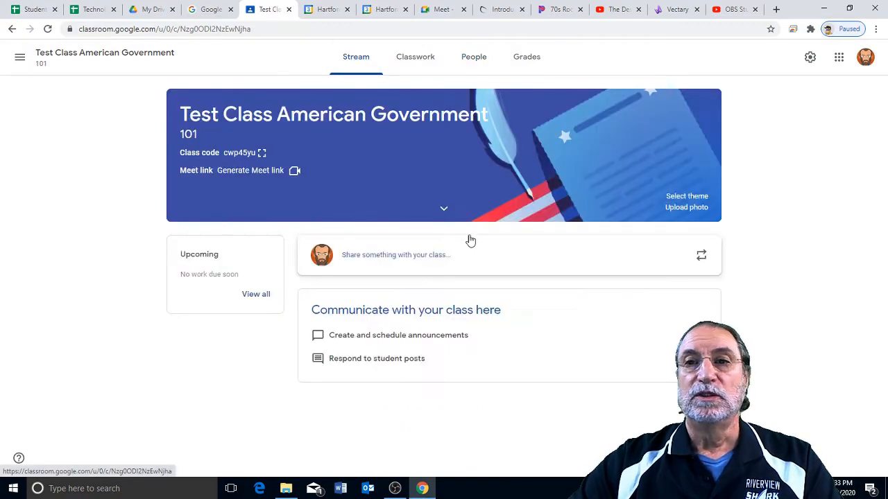
Step: Go from Google Classroom to Google Calendar and open the Google Meet of Wednesday's American Government Synchronous Class
{"action": "left_click", "coordinate": [839, 58]}
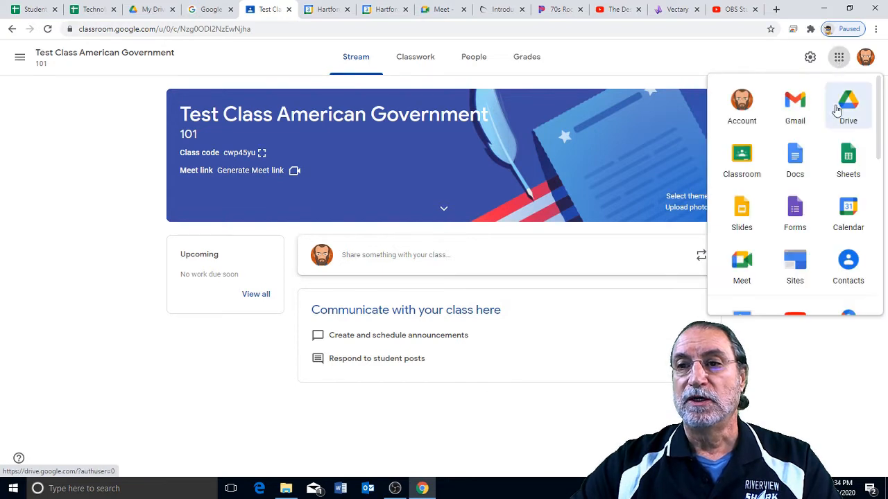
{"action": "left_click", "coordinate": [850, 224]}
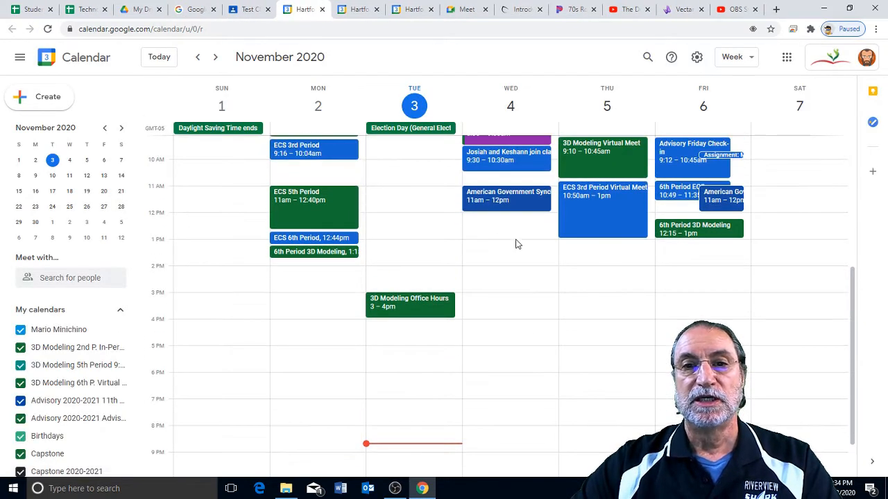
{"action": "left_click", "coordinate": [505, 202]}
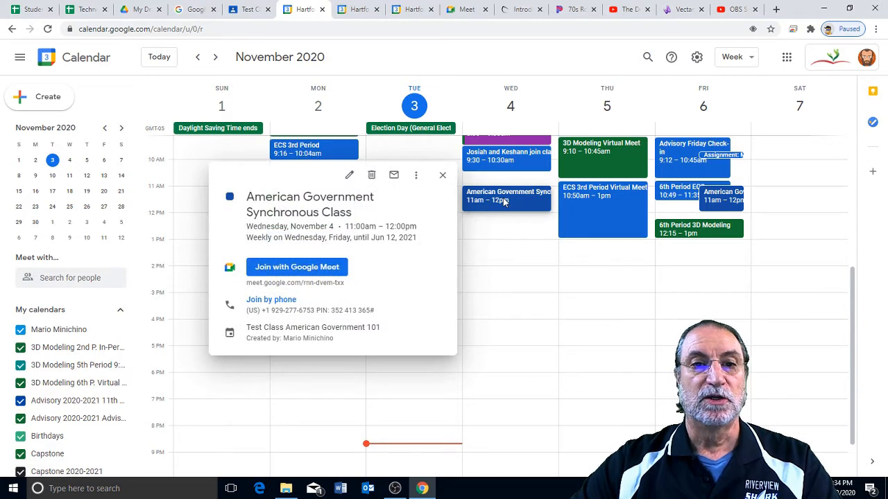
{"action": "left_click", "coordinate": [292, 270]}
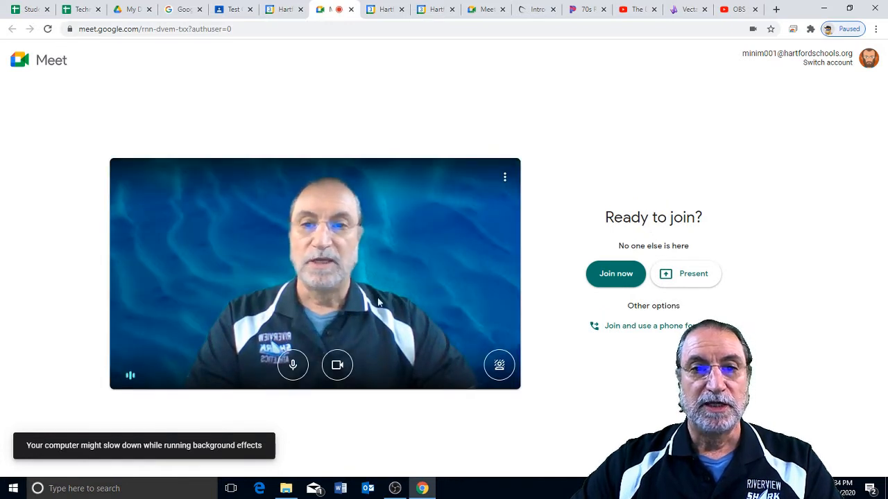
Step: Turn off the camera and microphone and remove the background effect before joining the meeting
{"action": "left_click", "coordinate": [336, 367]}
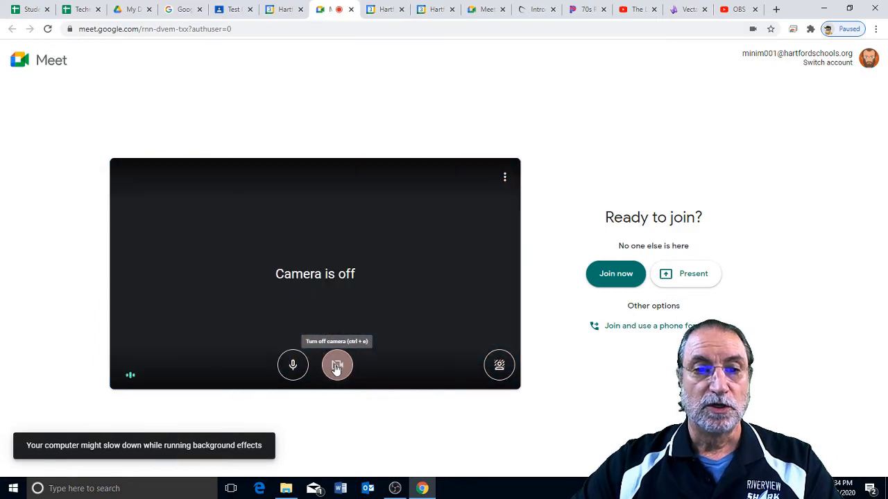
{"action": "left_click", "coordinate": [293, 366]}
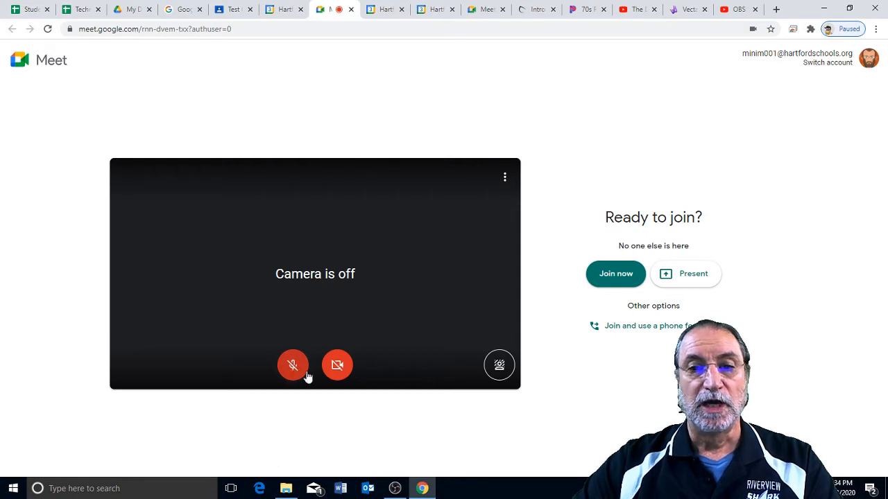
{"action": "left_click", "coordinate": [500, 365]}
{"action": "left_click", "coordinate": [165, 368]}
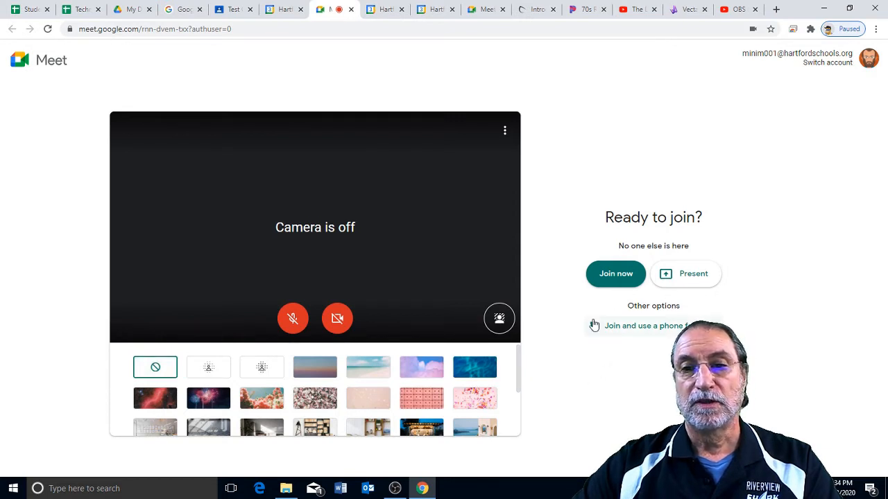
Step: Join the meeting and turn off Quick access in the meeting safety settings
{"action": "left_click", "coordinate": [615, 274]}
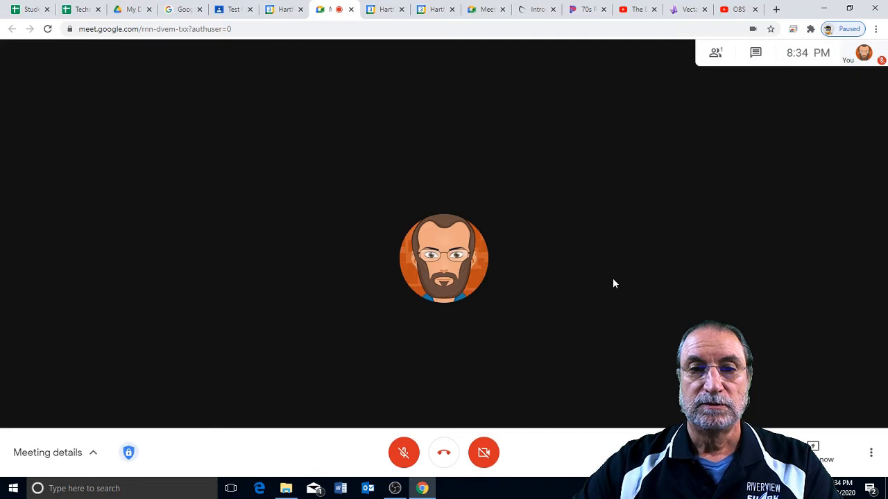
{"action": "left_click", "coordinate": [129, 455]}
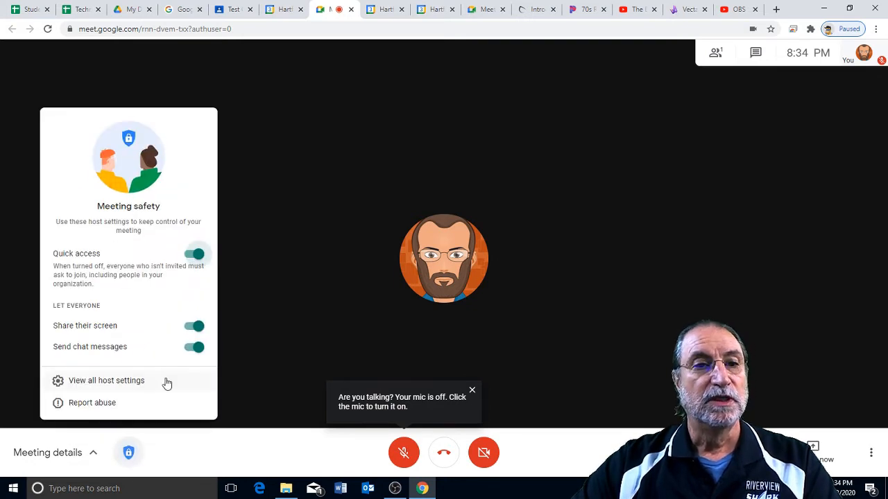
{"action": "left_click", "coordinate": [197, 256]}
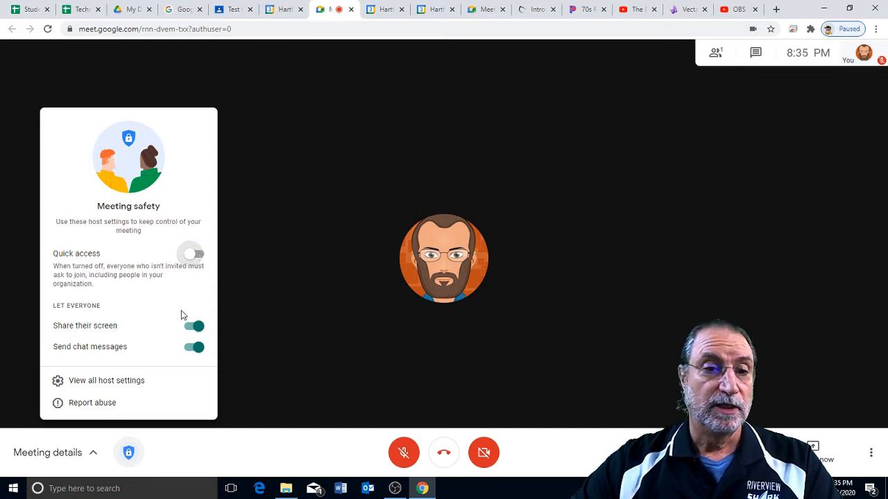
Step: Turn everyone's screen sharing and chat messages off and back on, and close the meeting safety settings
{"action": "left_click", "coordinate": [196, 325]}
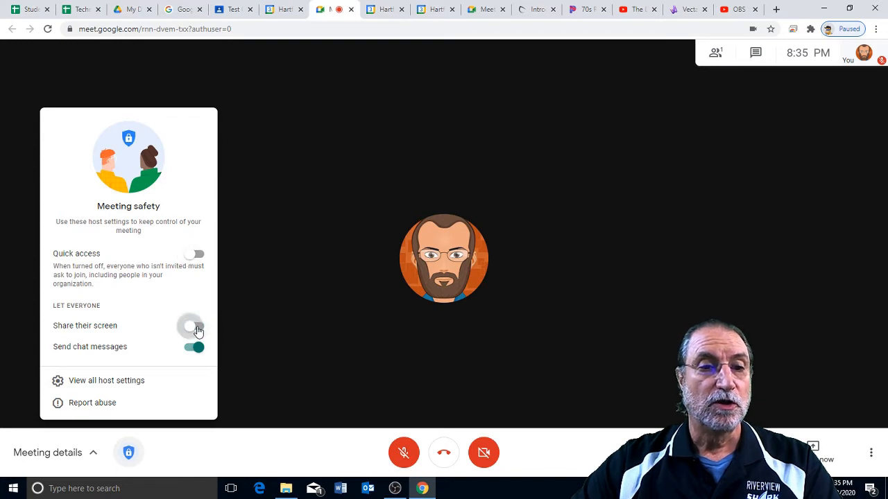
{"action": "left_click", "coordinate": [197, 349]}
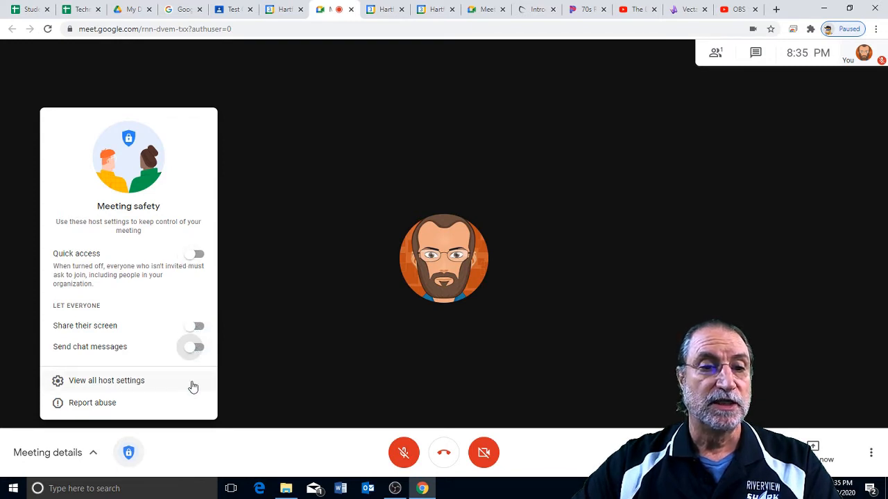
{"action": "left_click", "coordinate": [192, 349]}
{"action": "left_click", "coordinate": [193, 326]}
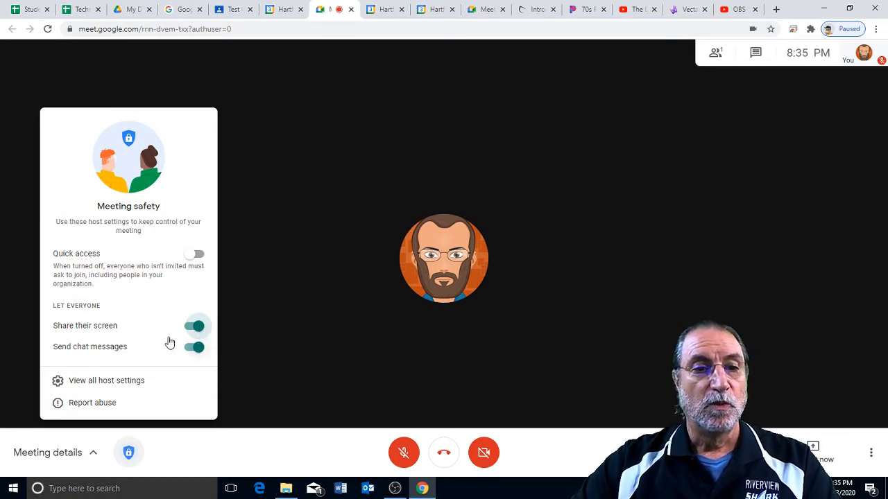
{"action": "left_click", "coordinate": [309, 294]}
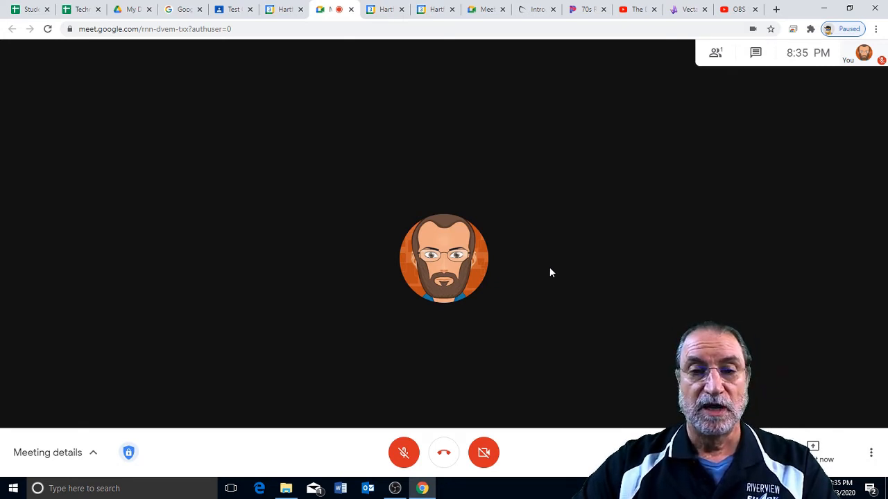
Step: Try maximum tile counts of 30, 42 and 49 for the Tiled meeting layout, and set it back to 16
{"action": "left_click", "coordinate": [872, 456]}
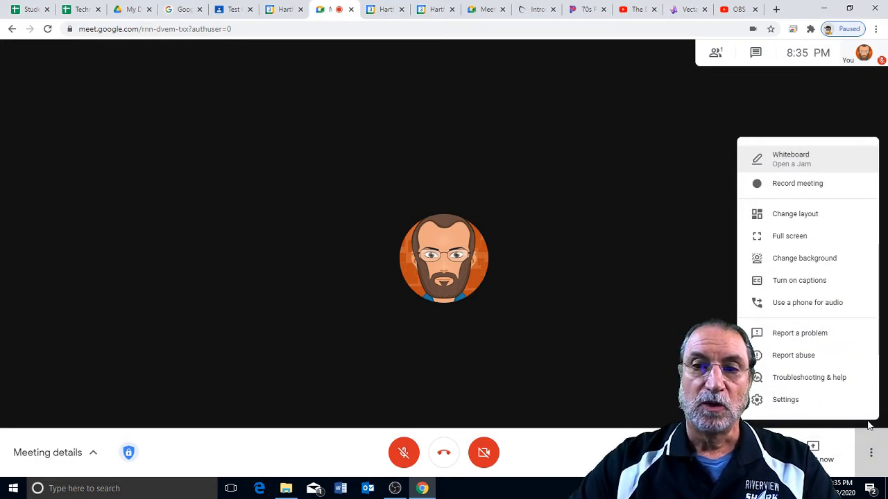
{"action": "left_click", "coordinate": [783, 215]}
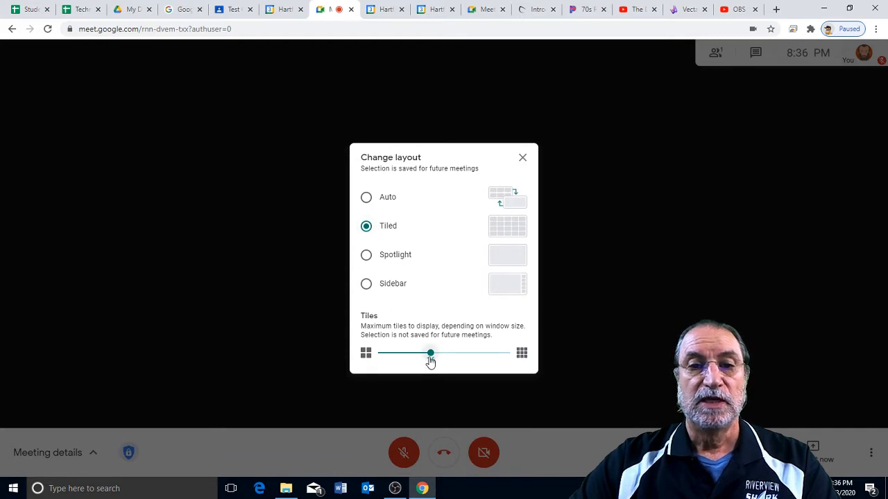
{"action": "left_click", "coordinate": [451, 358]}
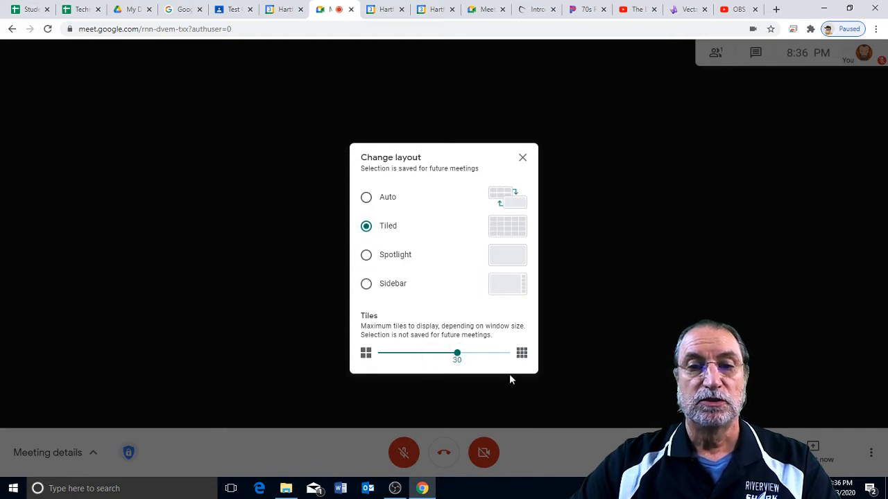
{"action": "left_click", "coordinate": [484, 358]}
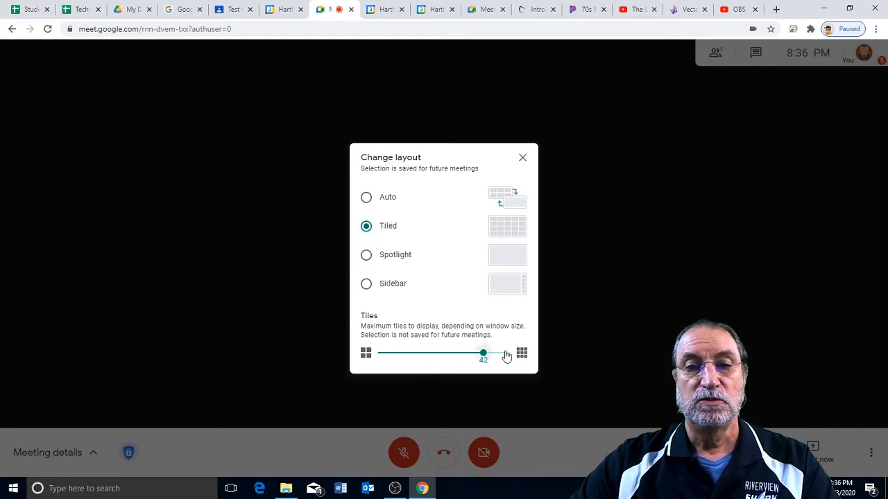
{"action": "left_click", "coordinate": [509, 355]}
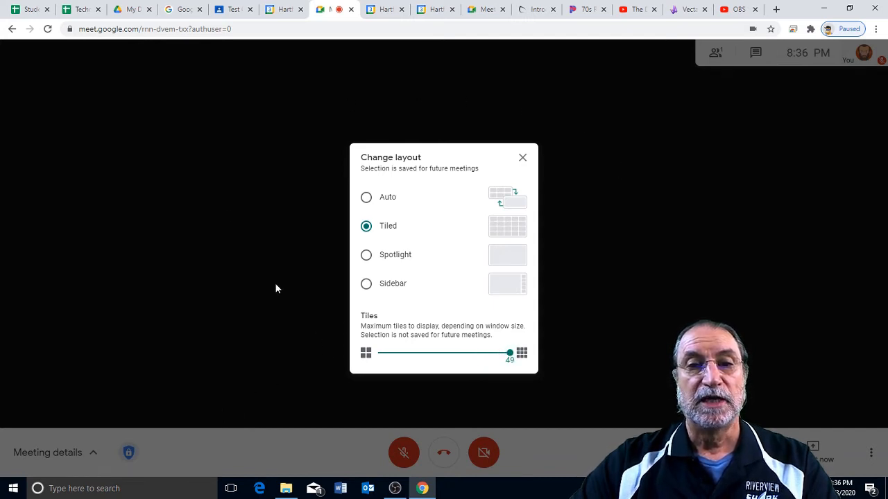
{"action": "left_click", "coordinate": [455, 355]}
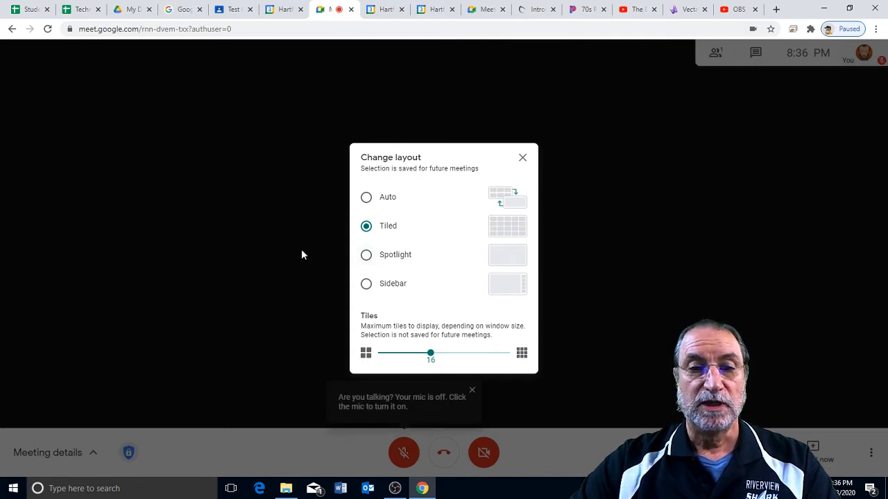
Step: Try the Sidebar meeting layout, return to Tiled, and close the layout settings
{"action": "left_click", "coordinate": [365, 254]}
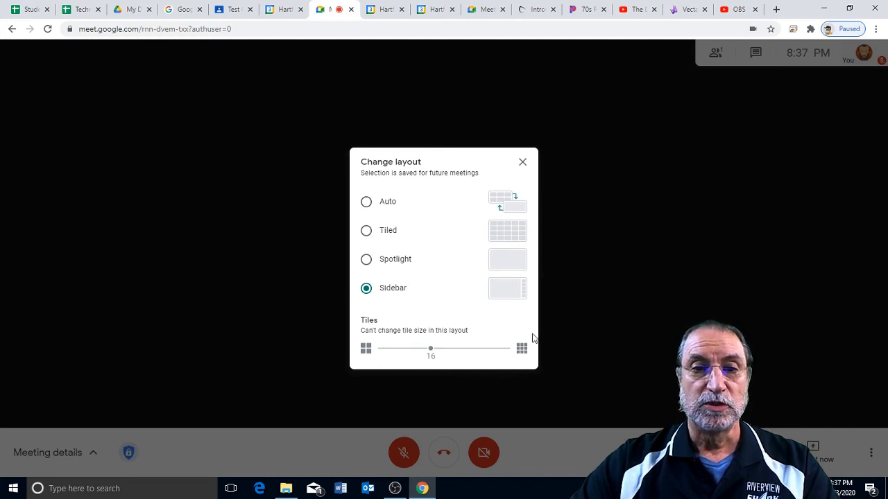
{"action": "left_click", "coordinate": [366, 230]}
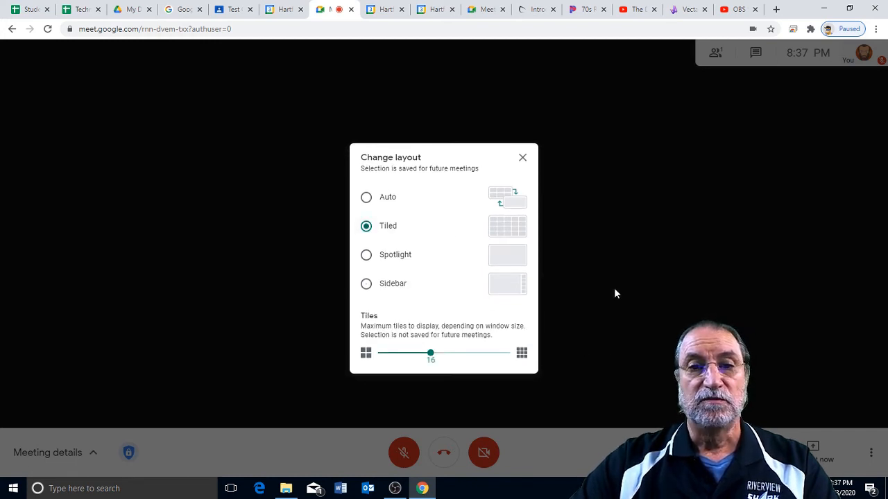
{"action": "left_click", "coordinate": [523, 159]}
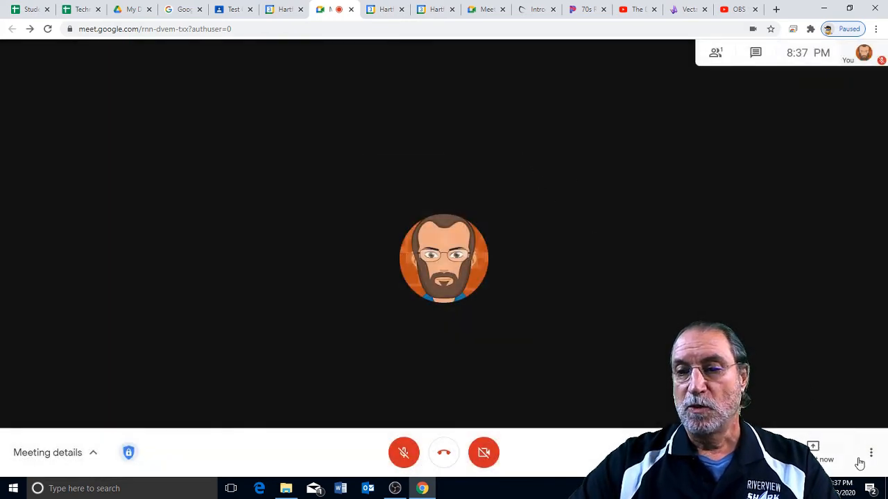
{"action": "left_click", "coordinate": [871, 454]}
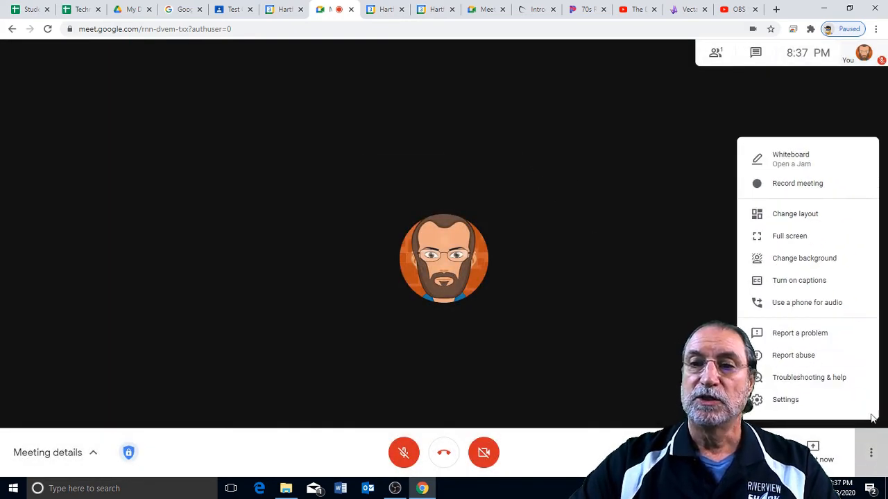
{"action": "left_click", "coordinate": [789, 261]}
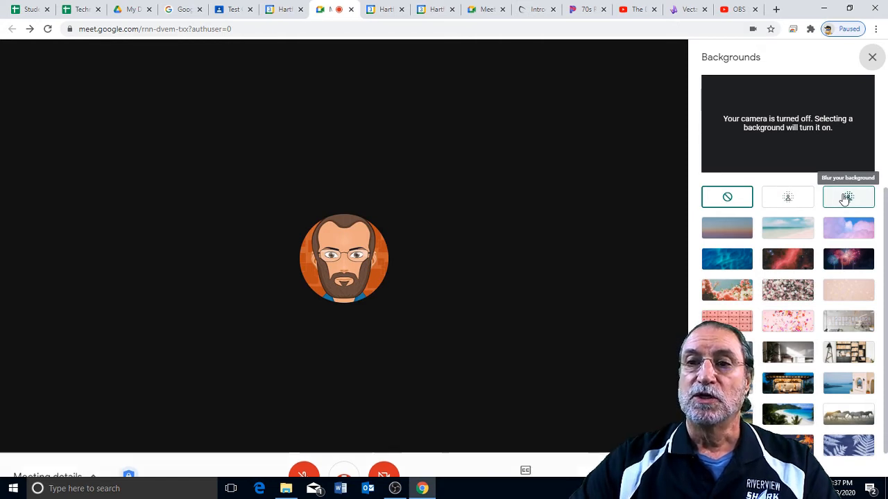
{"action": "left_click", "coordinate": [386, 329]}
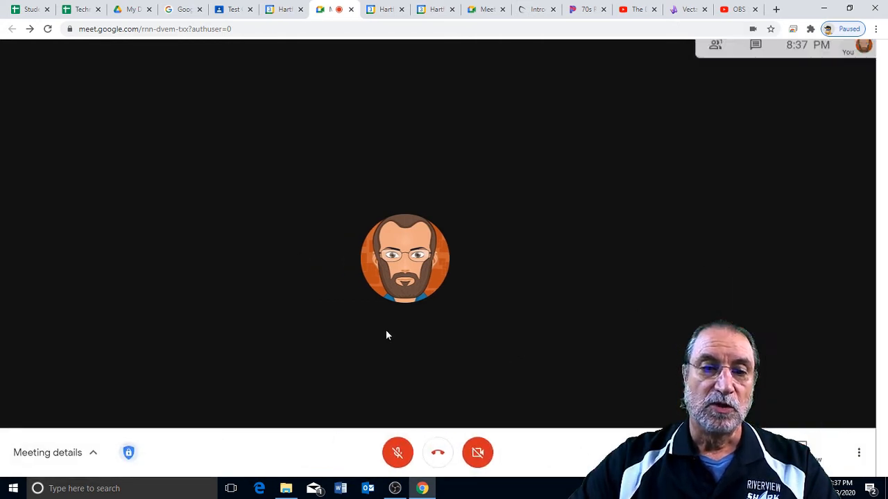
Step: Turn on the camera, try the lighter background blur, and apply the full Blur your background effect
{"action": "left_click", "coordinate": [478, 454]}
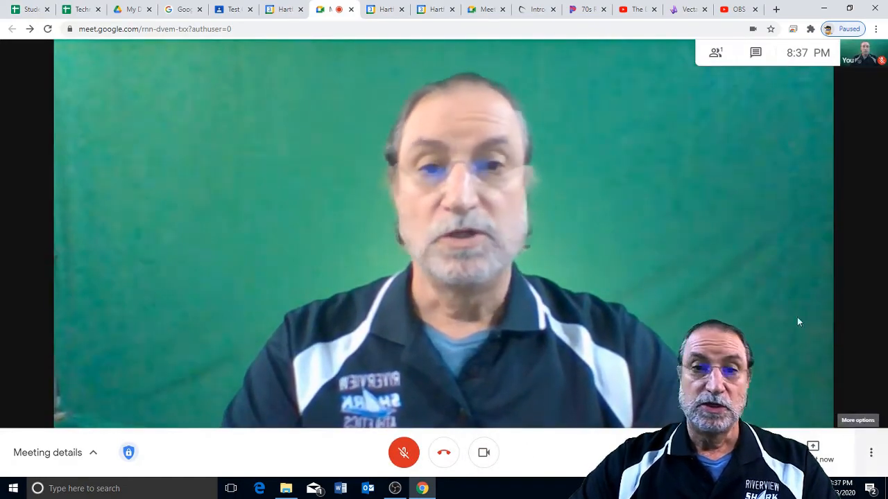
{"action": "left_click", "coordinate": [871, 452]}
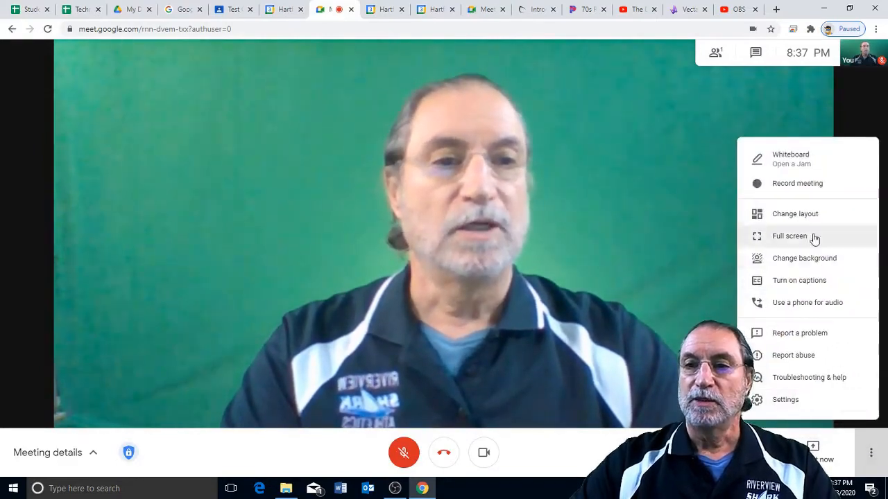
{"action": "left_click", "coordinate": [803, 261]}
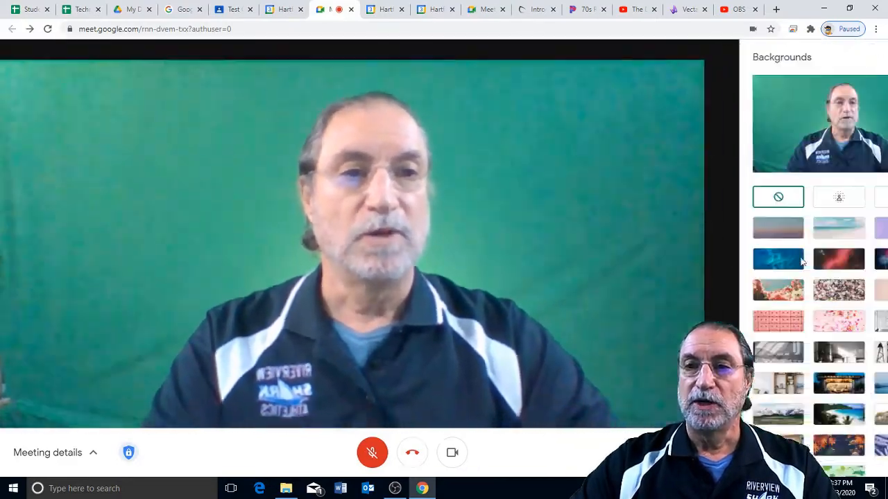
{"action": "left_click", "coordinate": [793, 200]}
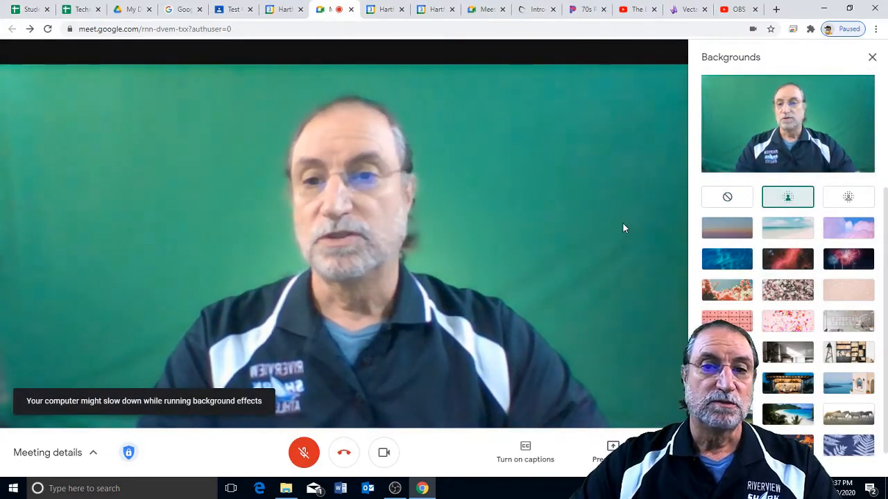
{"action": "left_click", "coordinate": [849, 201]}
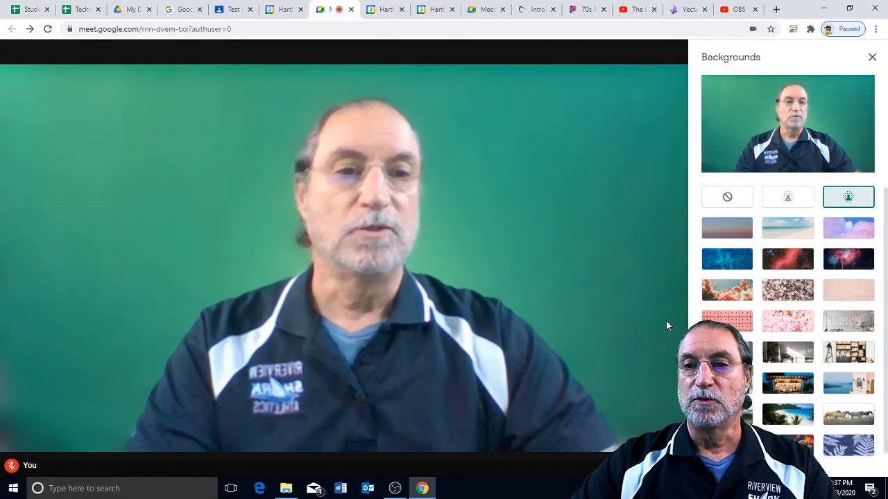
Step: Look through the virtual background images available below the blur options
{"action": "scroll", "coordinate": [783, 326], "scroll_direction": "down", "scroll_amount": 1}
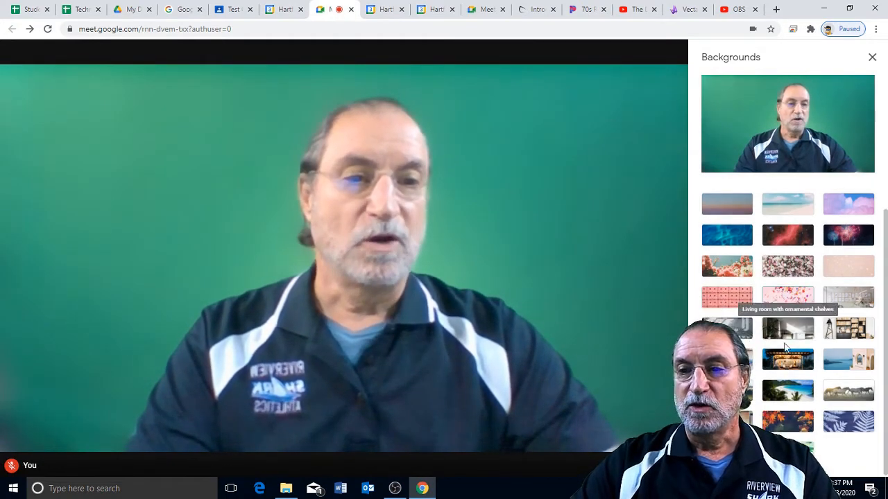